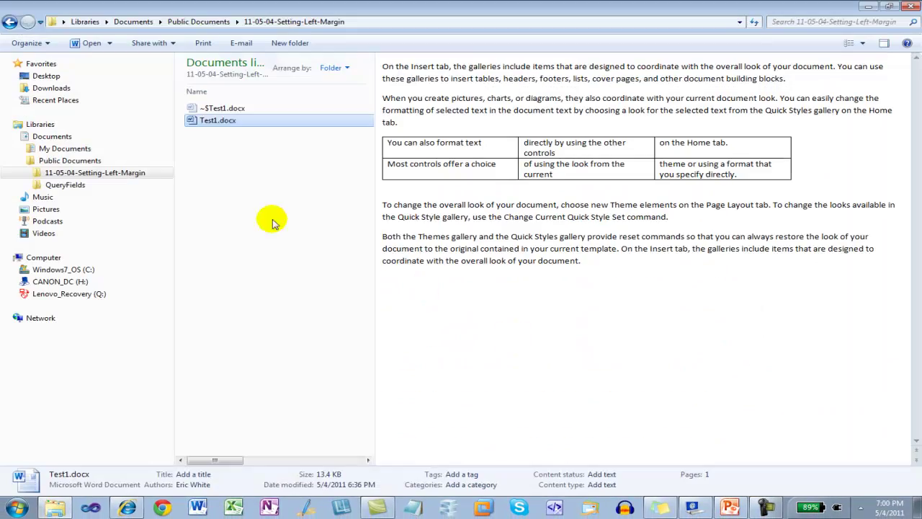
Duplicate Test1.docx in the 11-05-04-Setting-Left-Margin folder.
click(235, 188)
click(228, 109)
key(ctrl+c)
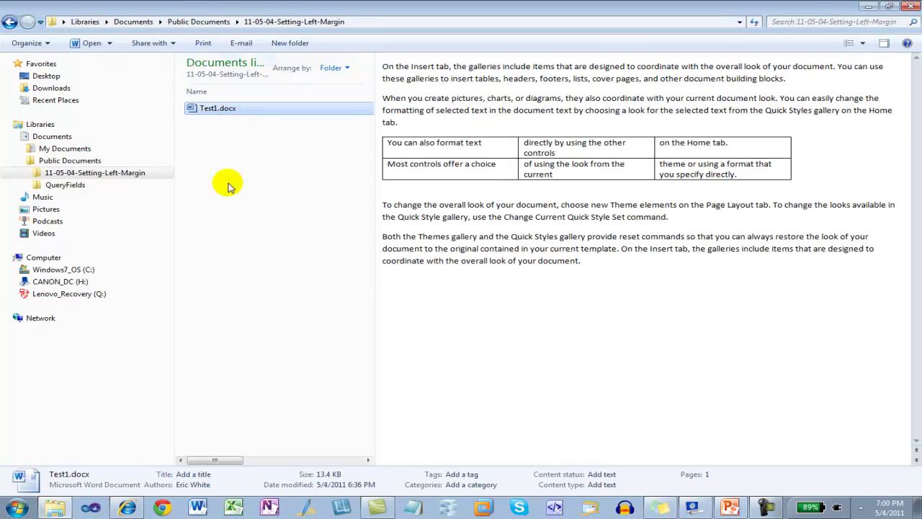
click(226, 181)
key(ctrl+v)
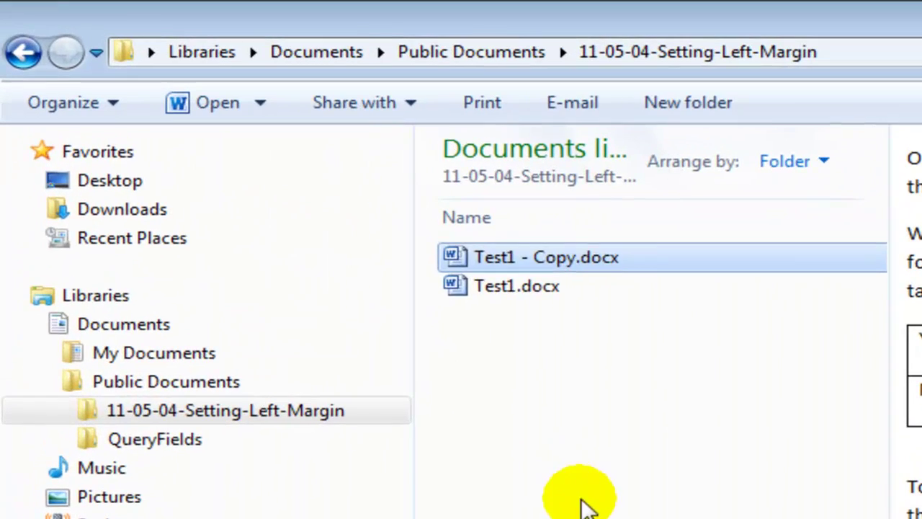
Rename the copy to Test2.docx.
click(240, 110)
key(BackSpace)
key(BackSpace)
key(BackSpace)
key(BackSpace)
key(BackSpace)
key(BackSpace)
key(BackSpace)
key(BackSpace)
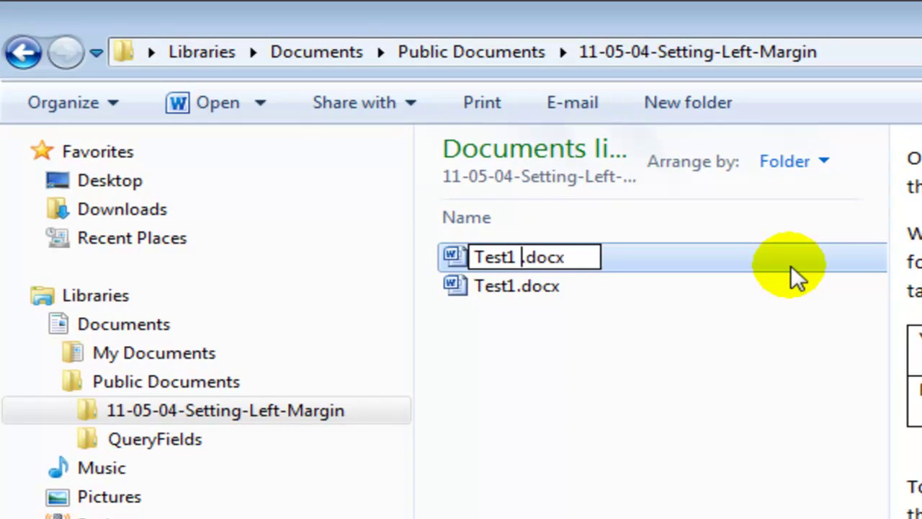
text(2)
key(Return)
Open Test2.docx in Word and select the whole table.
double_click(434, 151)
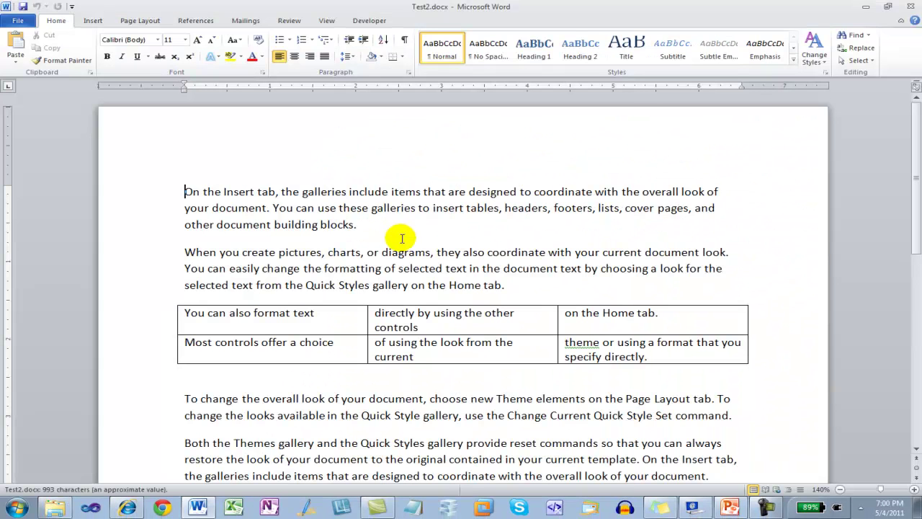
mouse_move(173, 306)
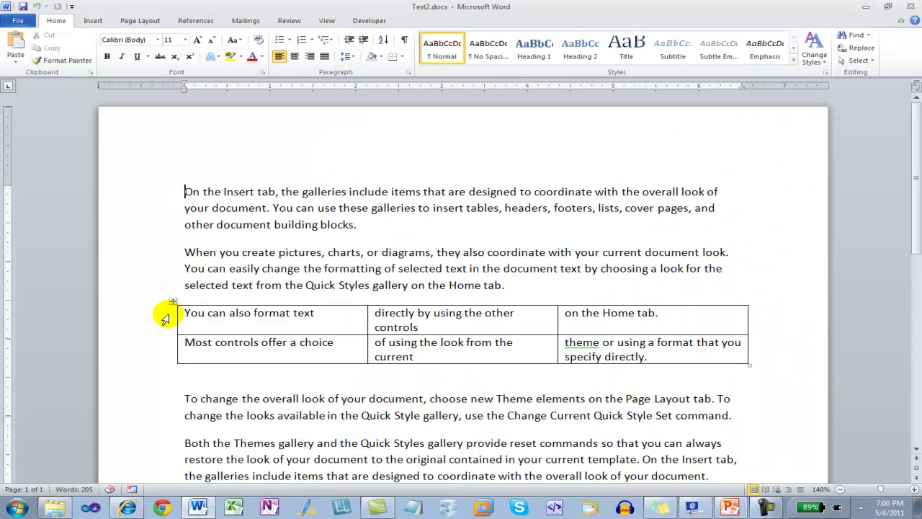
click(174, 303)
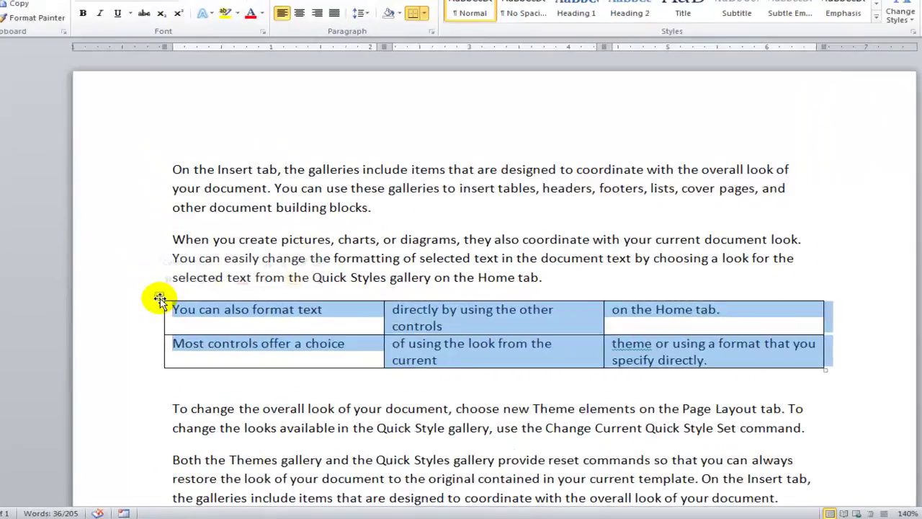
Set the table's default cell margins to 0.25 inch on top, bottom, left and right.
right_click(174, 305)
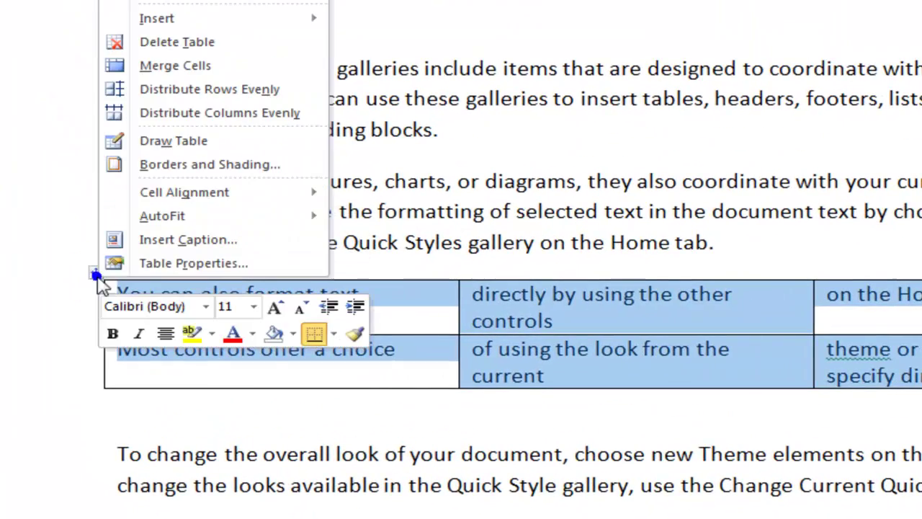
click(153, 265)
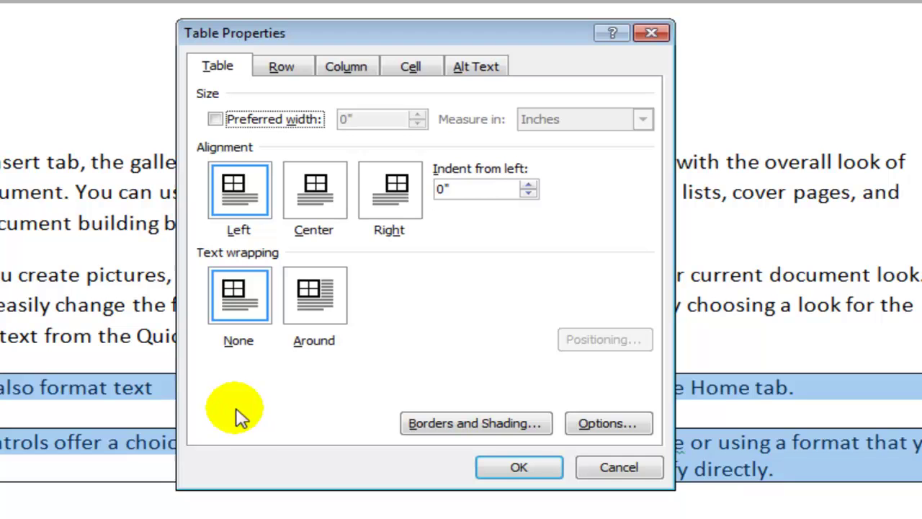
click(606, 425)
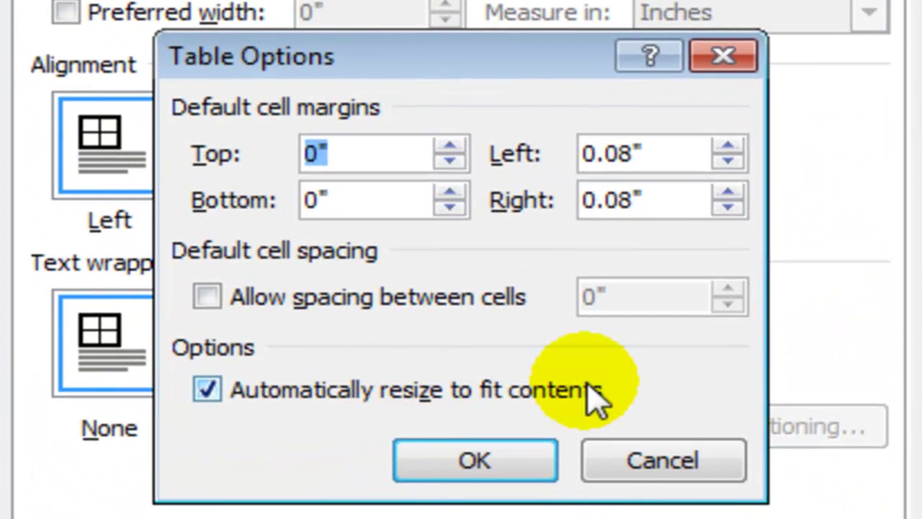
text(.)
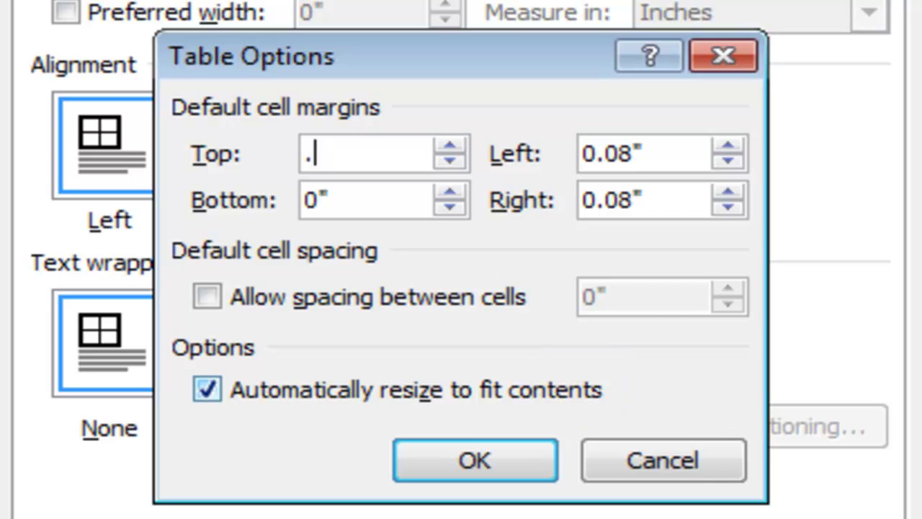
text(.)
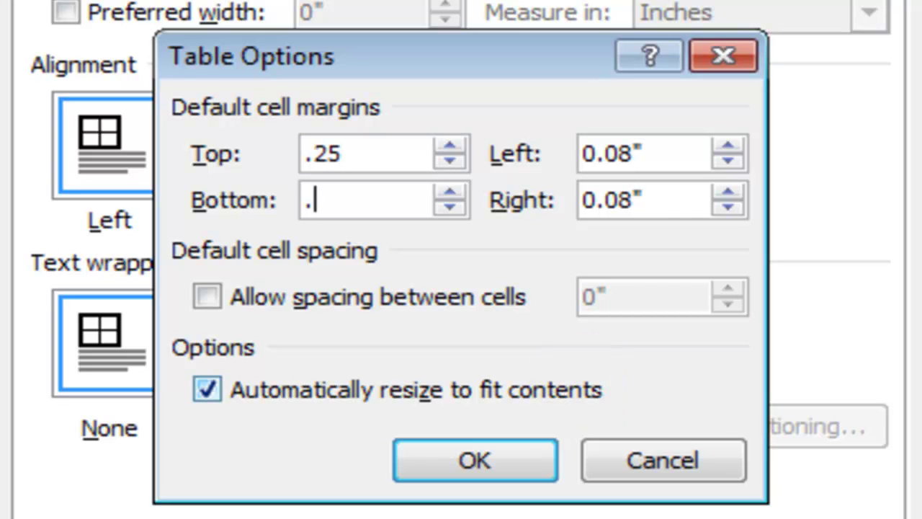
text(25)
key(Tab)
text(.25)
key(Tab)
text(.25)
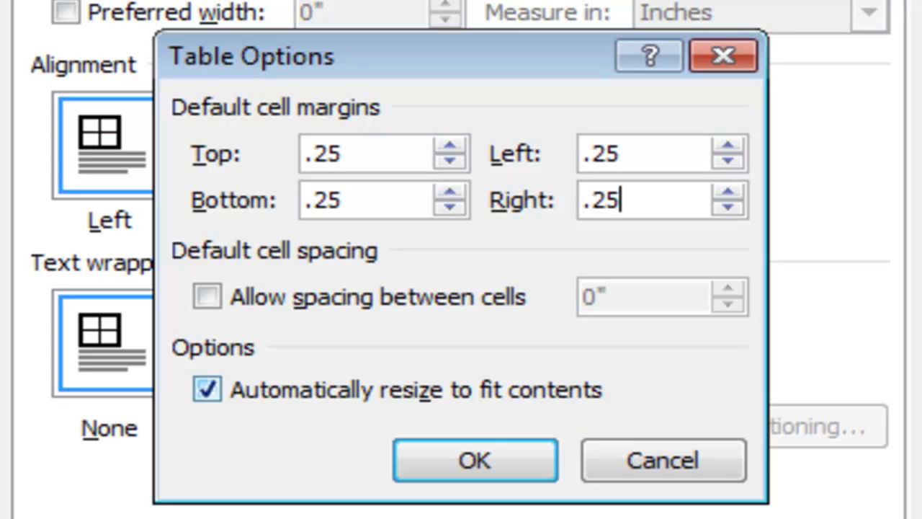
click(474, 460)
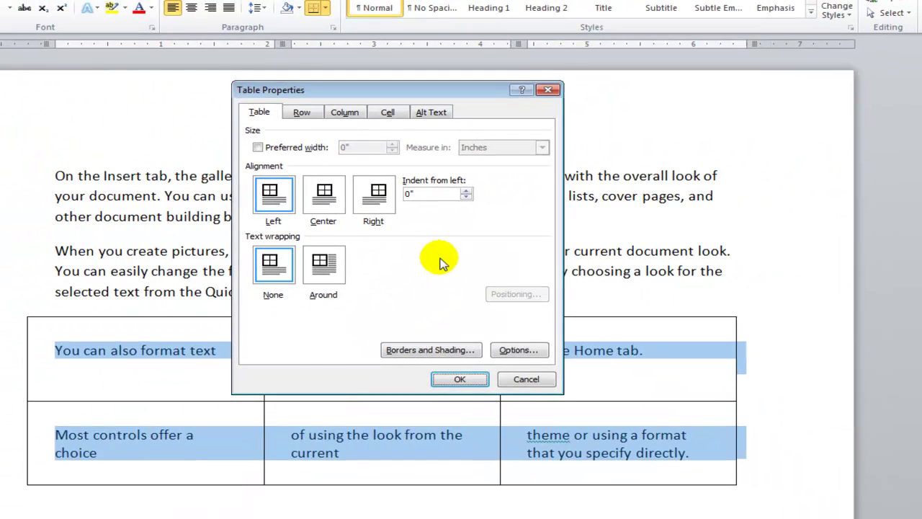
key(Return)
click(509, 298)
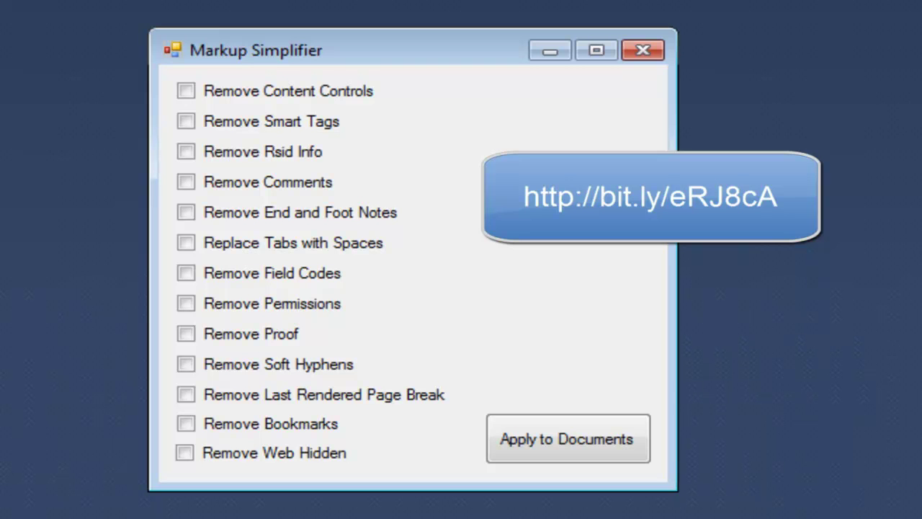
Turn on Remove Rsid Info and apply the markup cleanup to Test1.docx and Test2.docx.
click(186, 151)
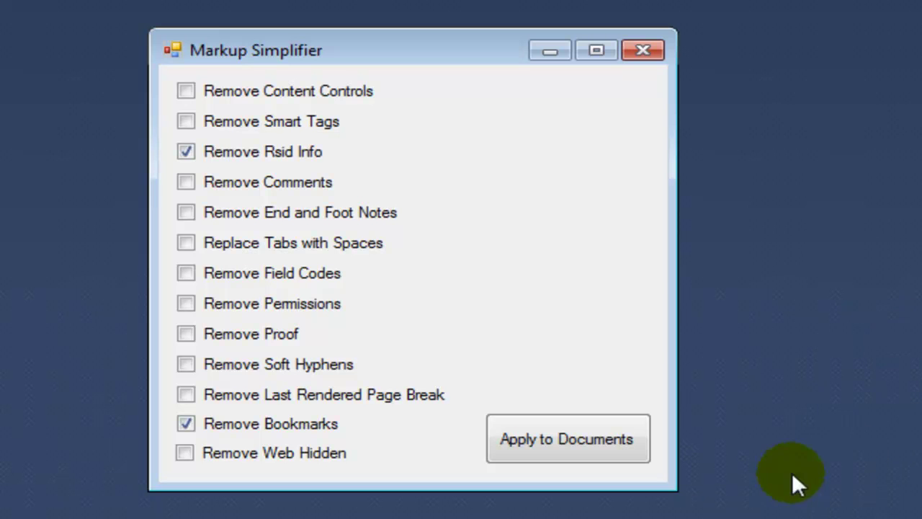
click(603, 444)
click(461, 216)
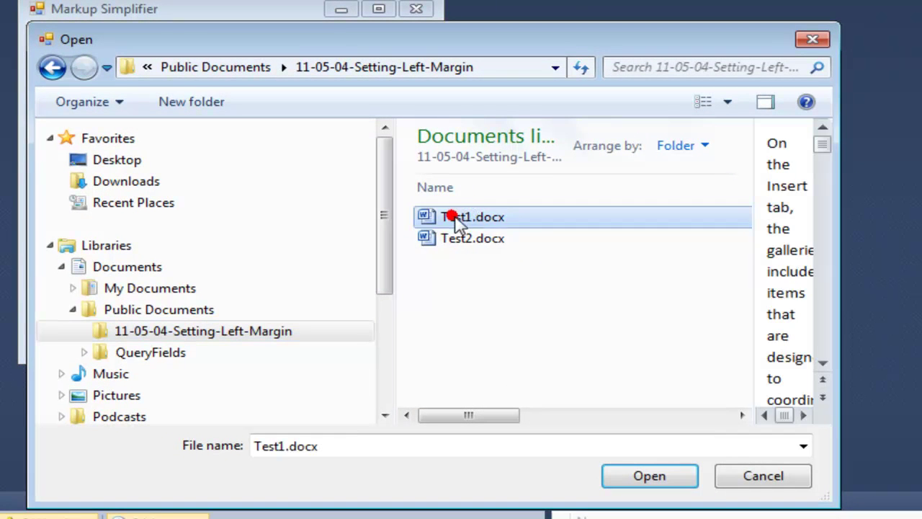
ctrl+click(494, 238)
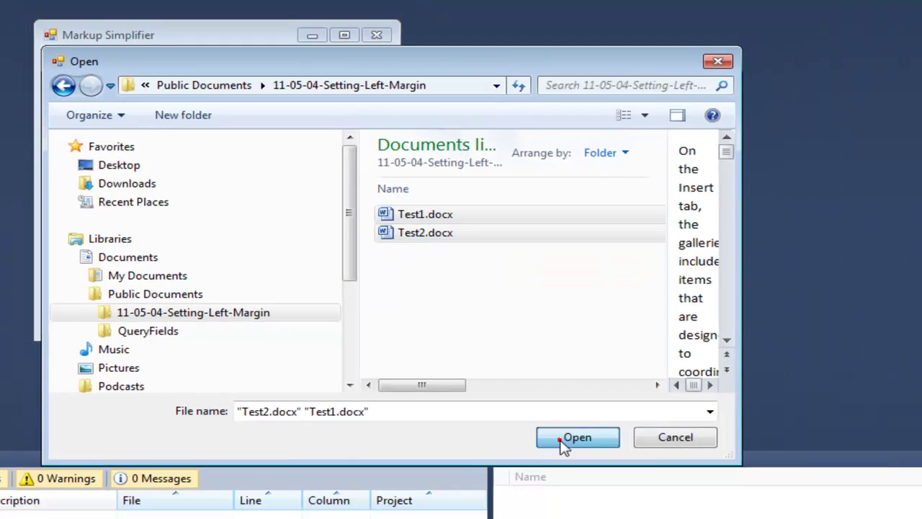
click(630, 475)
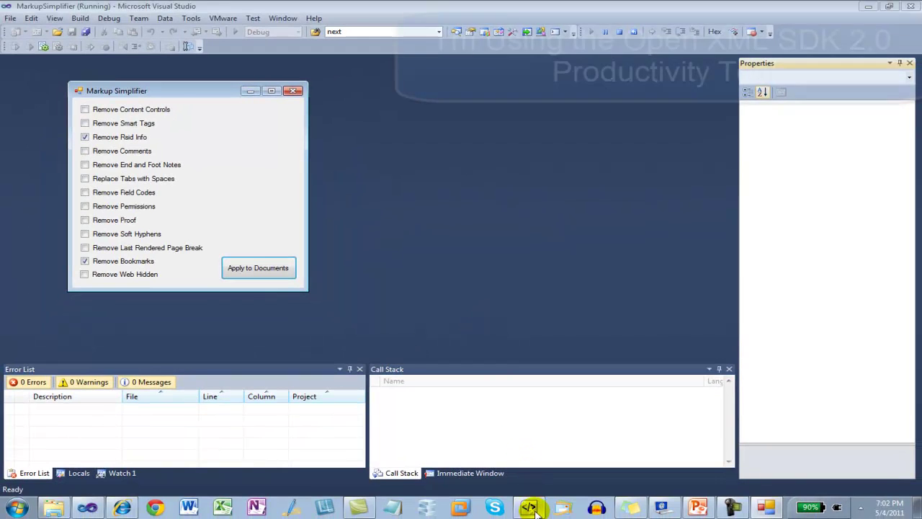
Set up a file comparison with Test1.docx as source and Test2.docx as target.
click(537, 512)
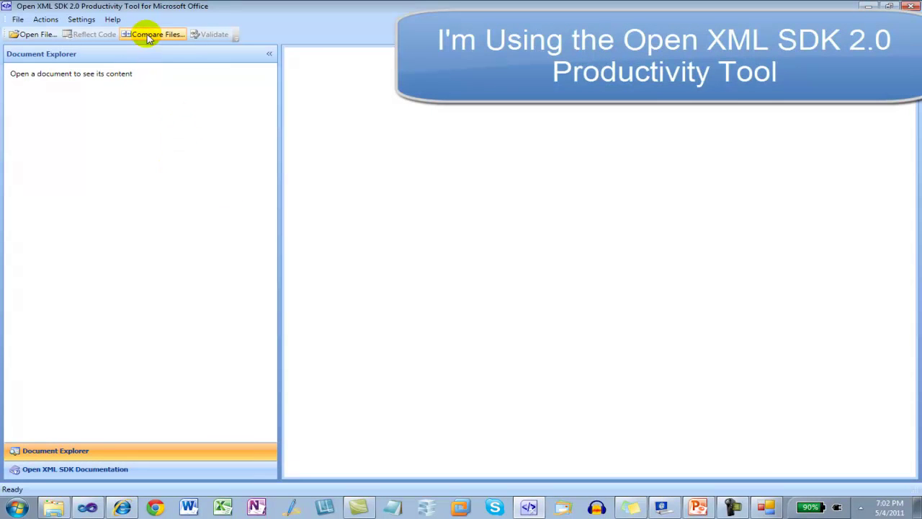
click(148, 37)
click(556, 234)
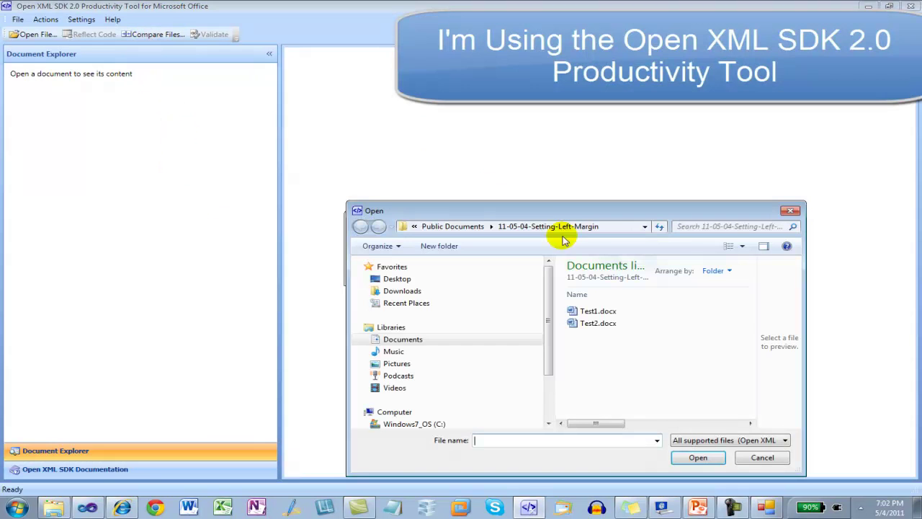
click(587, 311)
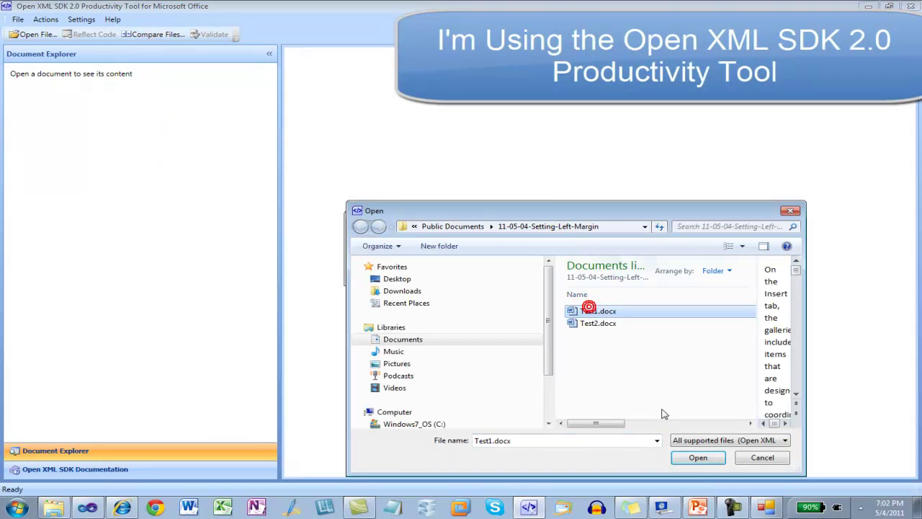
click(698, 457)
click(553, 254)
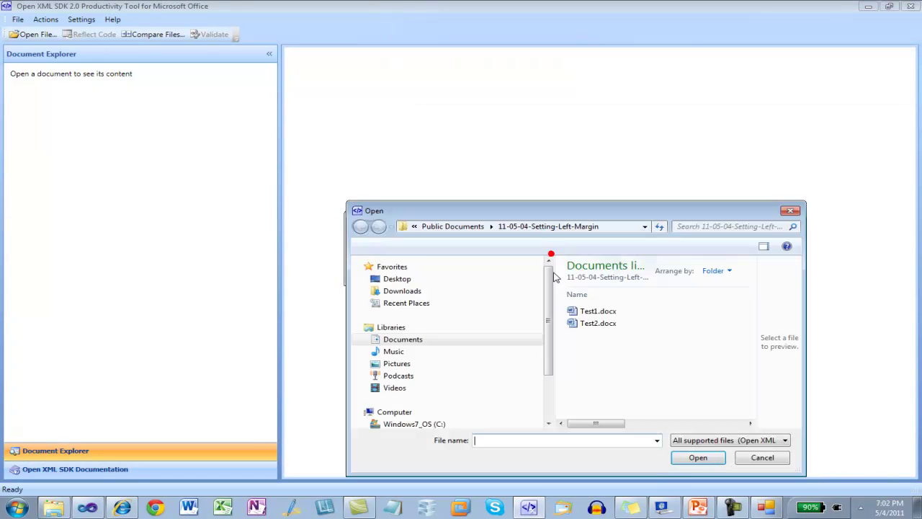
click(588, 324)
click(697, 458)
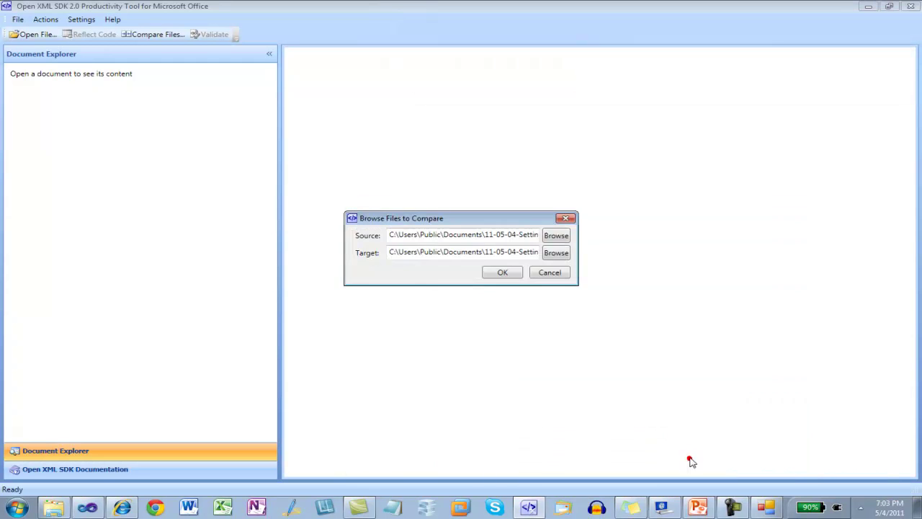
Run the comparison and view the /word/document.xml part diff.
click(496, 274)
click(409, 136)
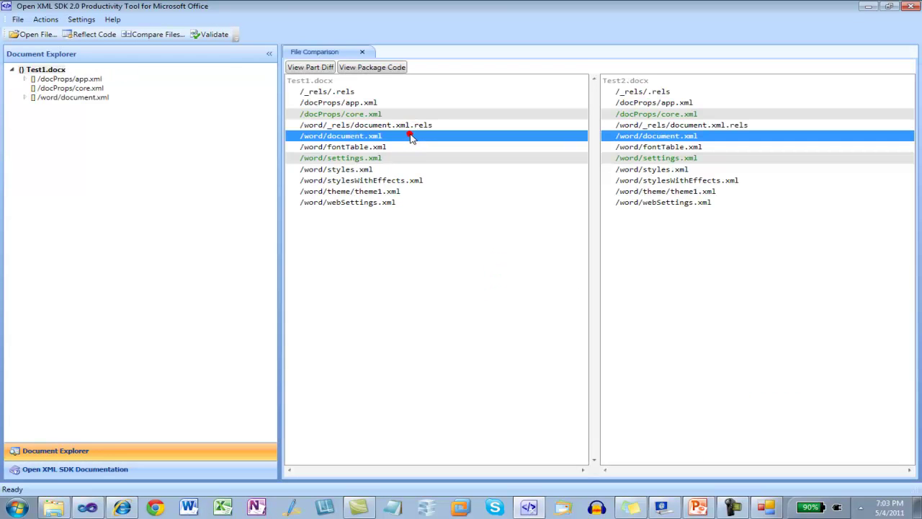
click(311, 67)
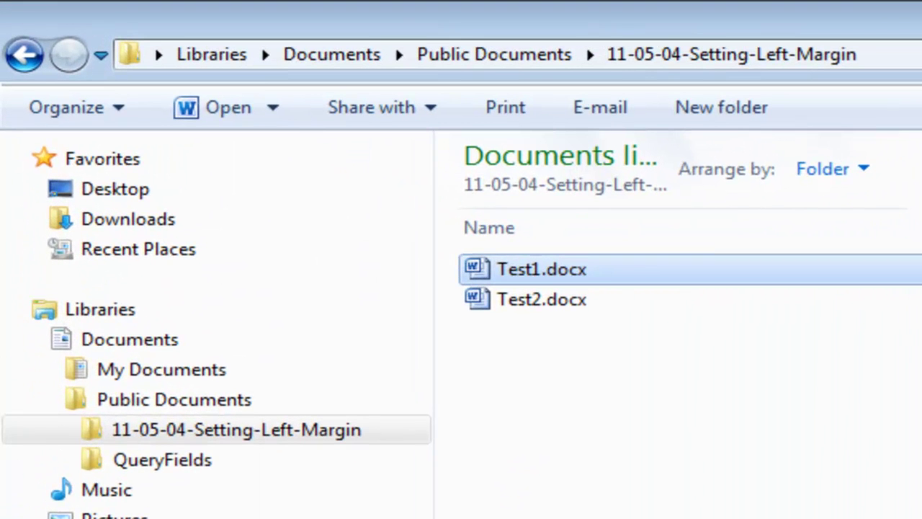
Paste another copy of Test1.docx and rename it Test3.docx.
key(ctrl+v)
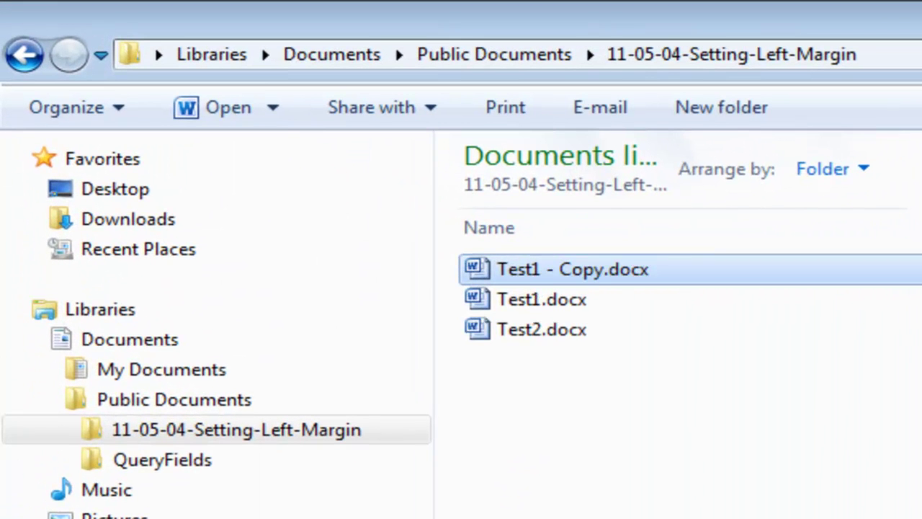
key(F2)
click(581, 262)
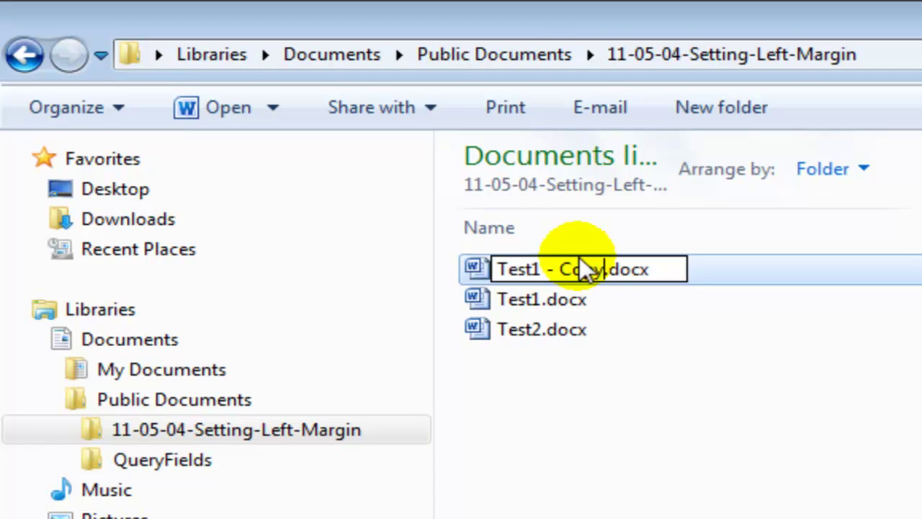
key(shift+Left)
key(shift+Left)
key(shift+Left)
key(shift+Left)
key(shift+Left)
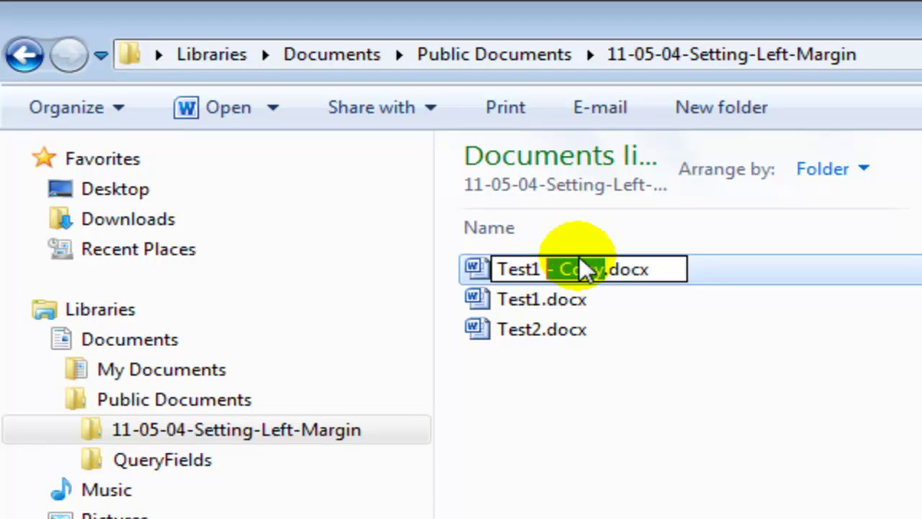
text(3)
key(Return)
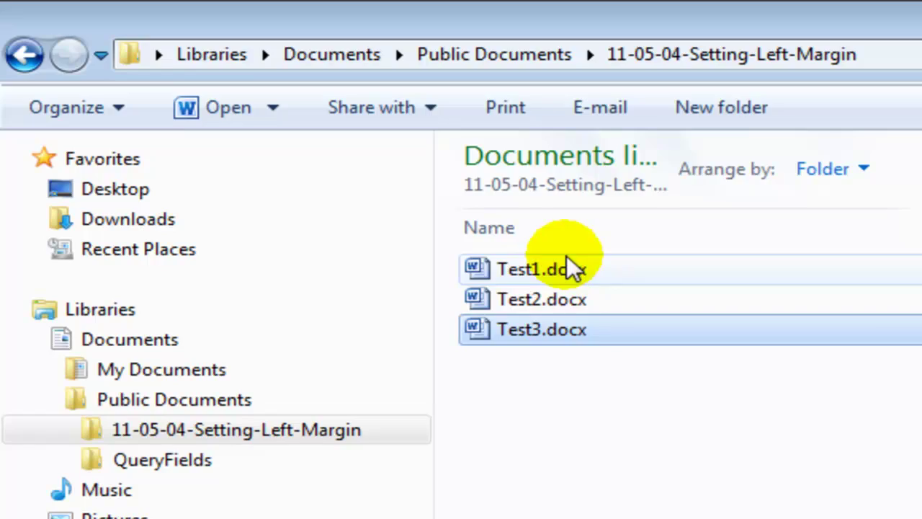
Open Test3.docx and indent all its text and the table by half an inch.
double_click(570, 327)
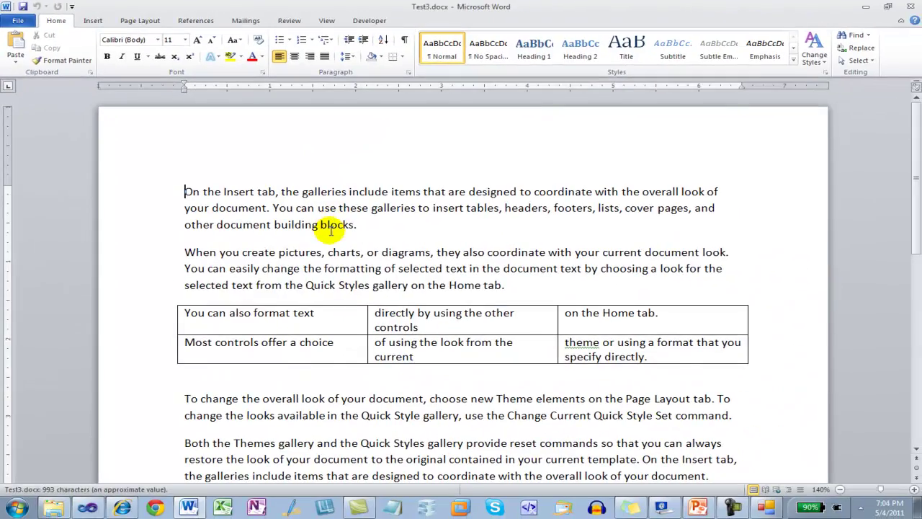
click(161, 287)
triple_click(160, 290)
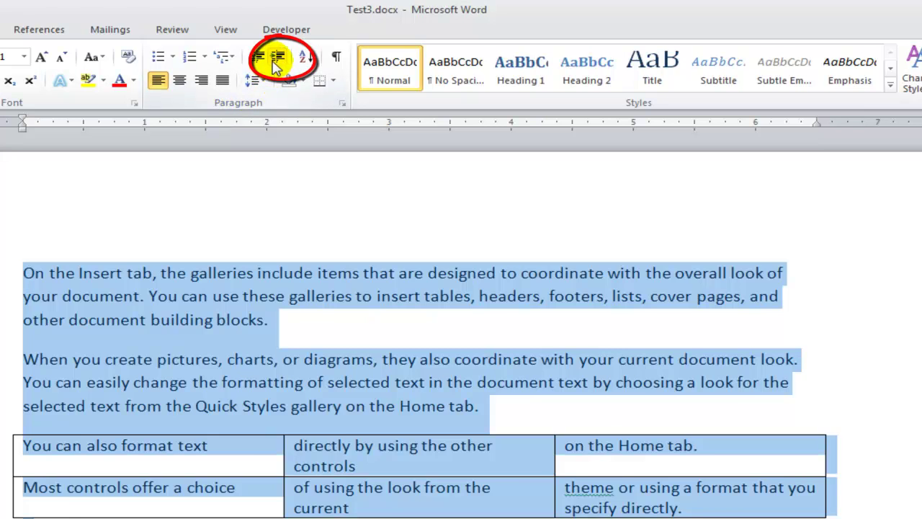
click(276, 61)
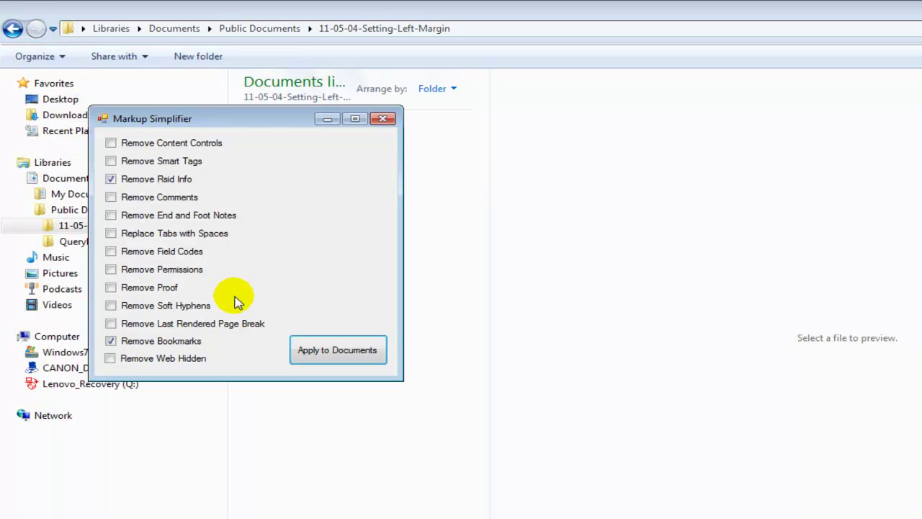
Apply the Markup Simplifier cleanup to Test1.docx through Test3.docx.
click(306, 351)
click(414, 271)
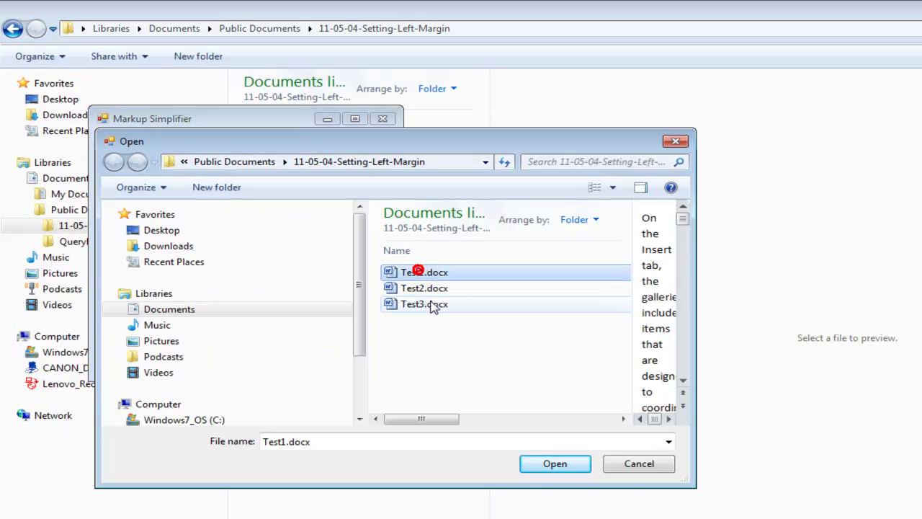
shift+click(431, 305)
click(553, 463)
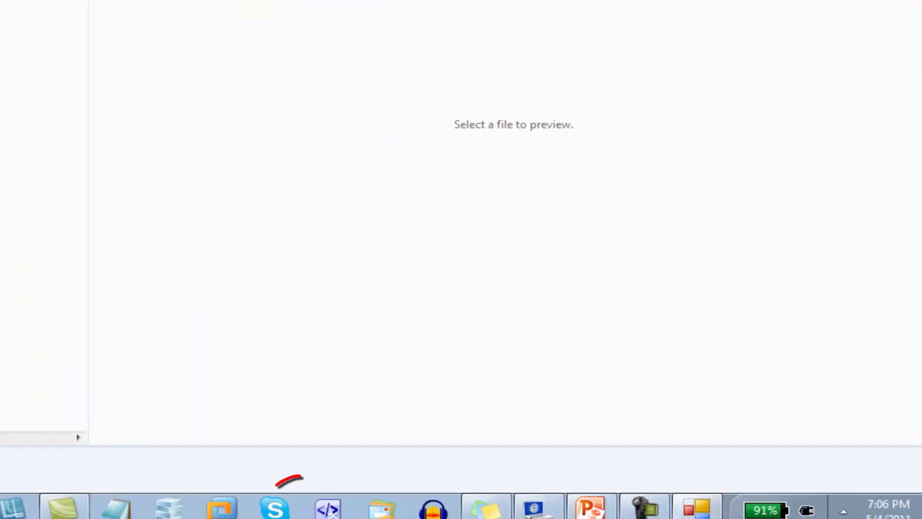
Launch the Productivity Tool and choose Test1.docx as source and Test3.docx as target.
click(316, 504)
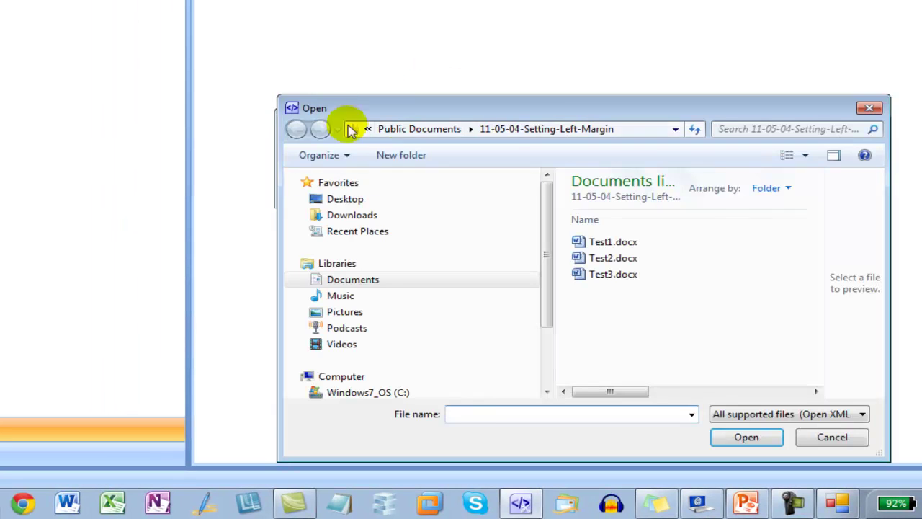
click(584, 242)
click(733, 438)
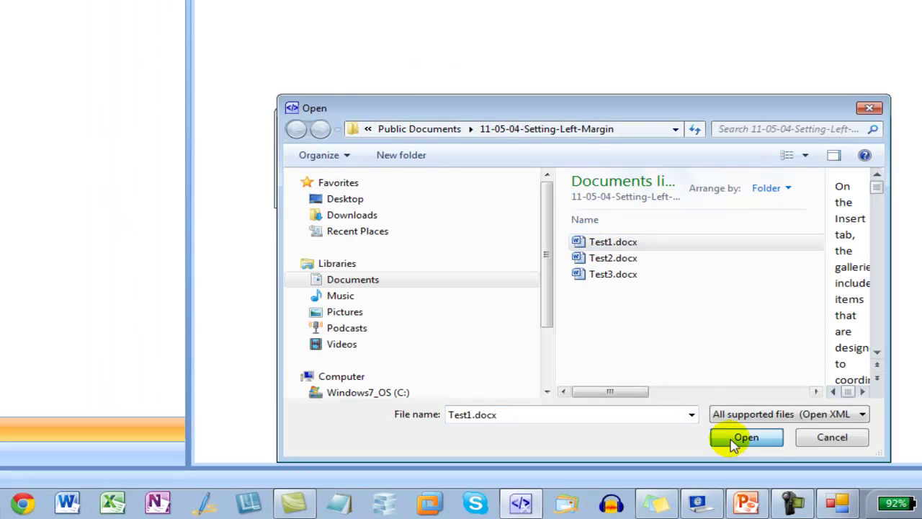
click(549, 165)
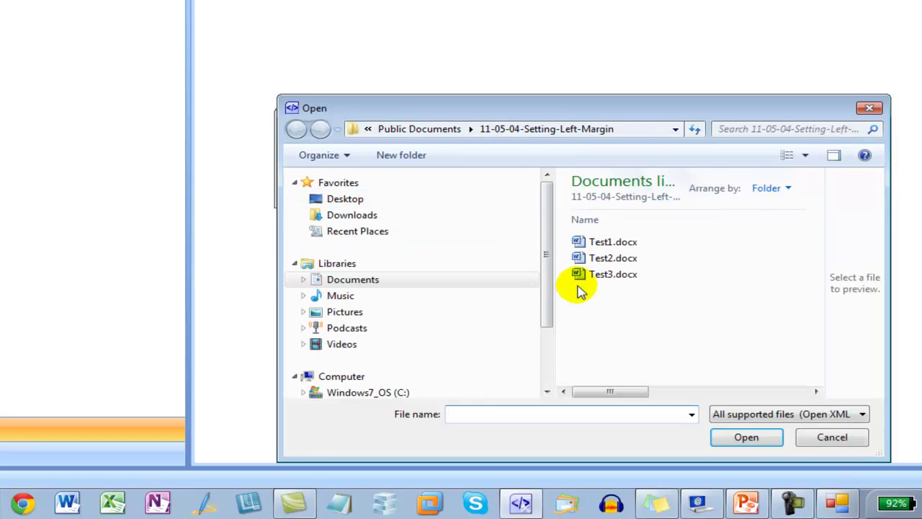
click(587, 275)
click(745, 436)
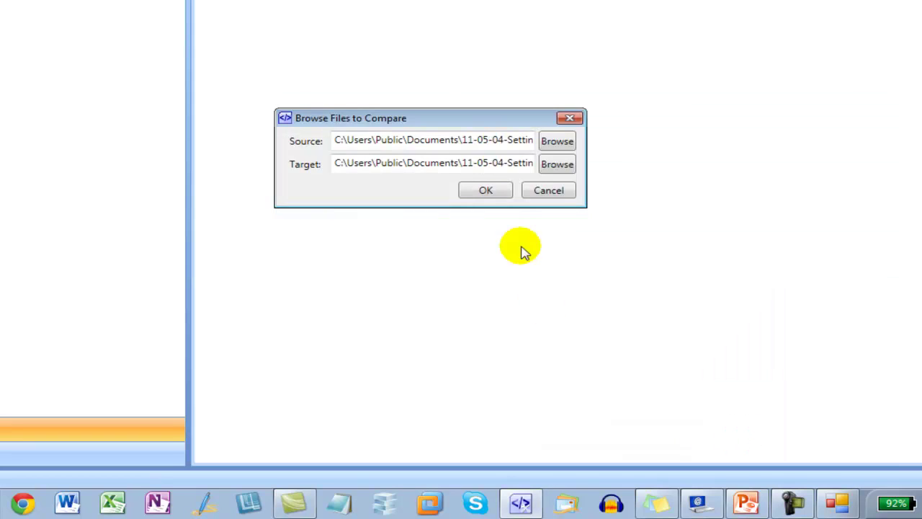
Compare the files and view the document.xml diff showing the 720 left indents.
click(483, 189)
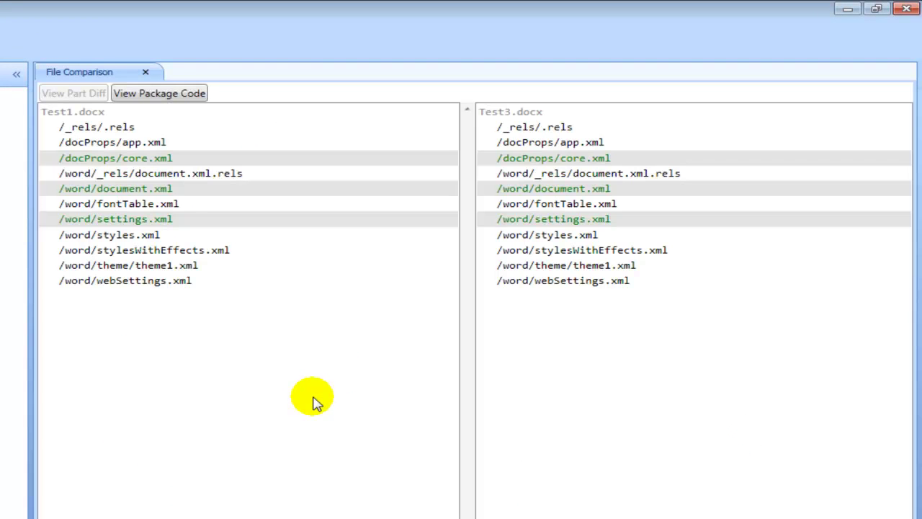
click(176, 188)
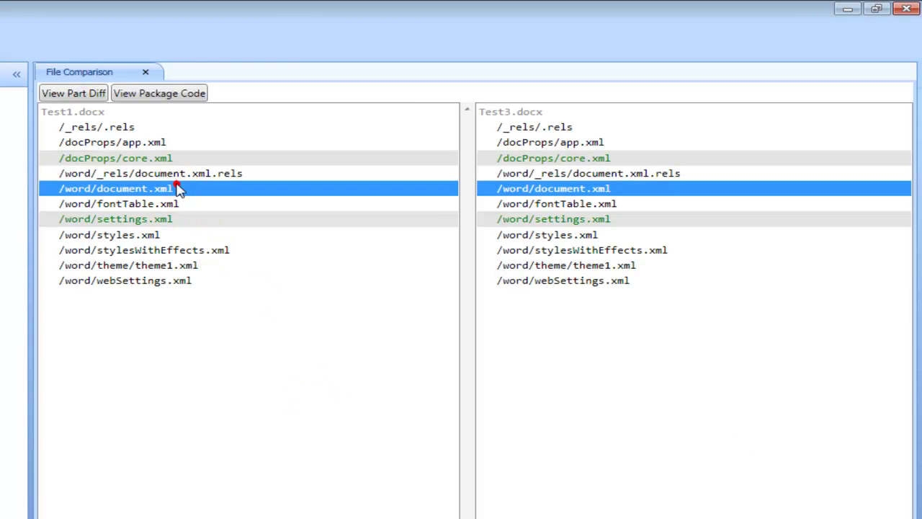
click(73, 94)
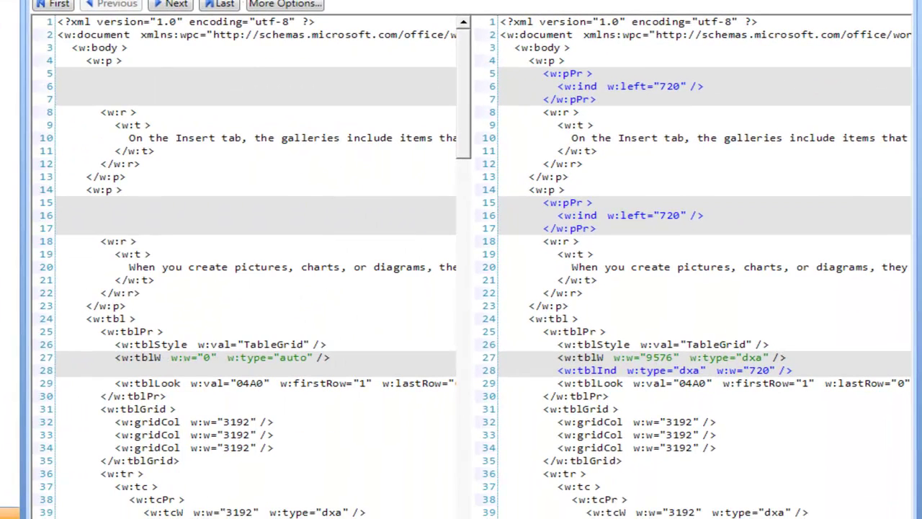
click(463, 479)
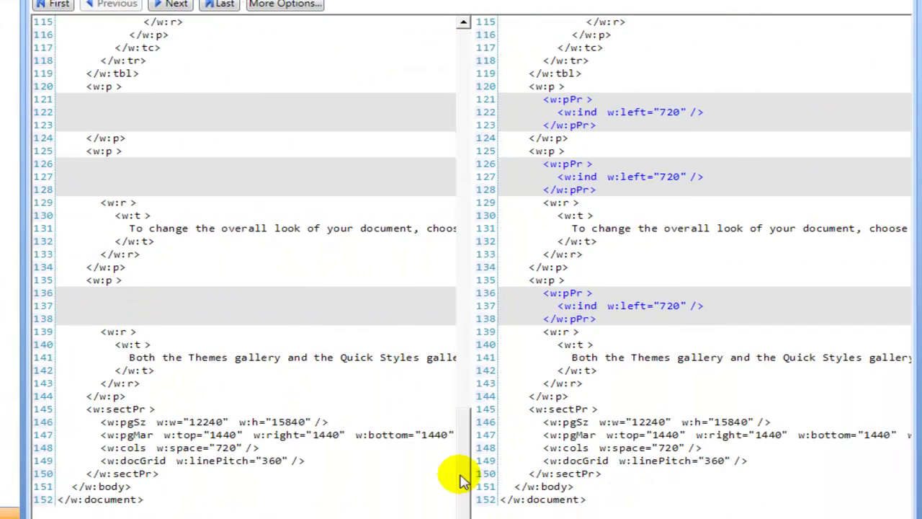
click(463, 37)
click(463, 40)
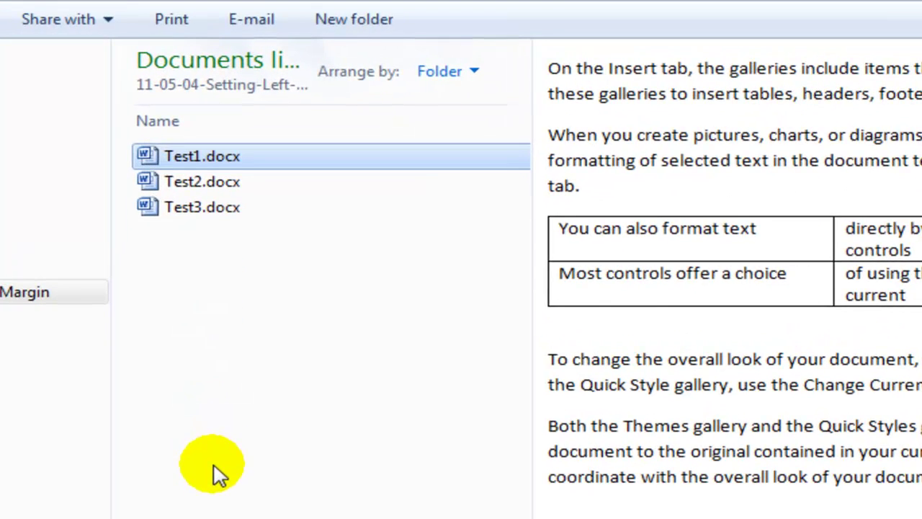
Paste a duplicate of Test1.docx, rename it Test4.docx, and open it in Word.
click(216, 472)
key(ctrl+v)
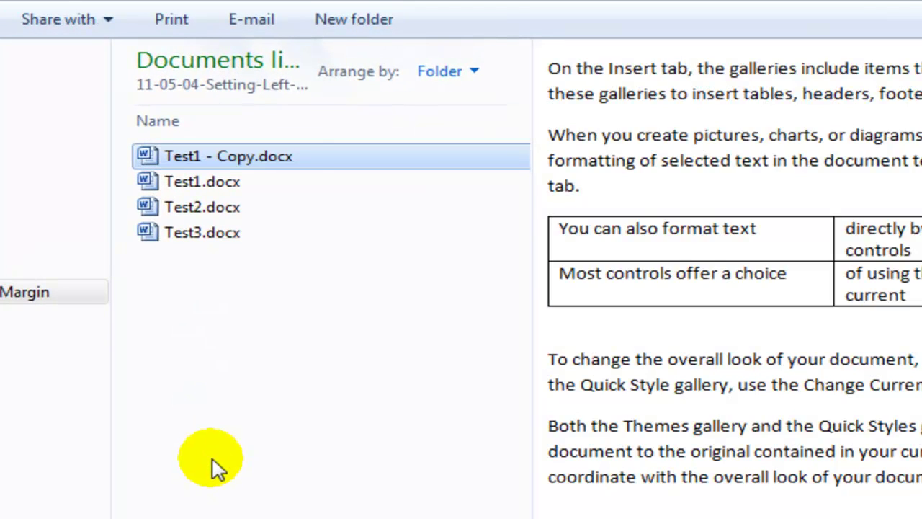
key(F2)
key(Right)
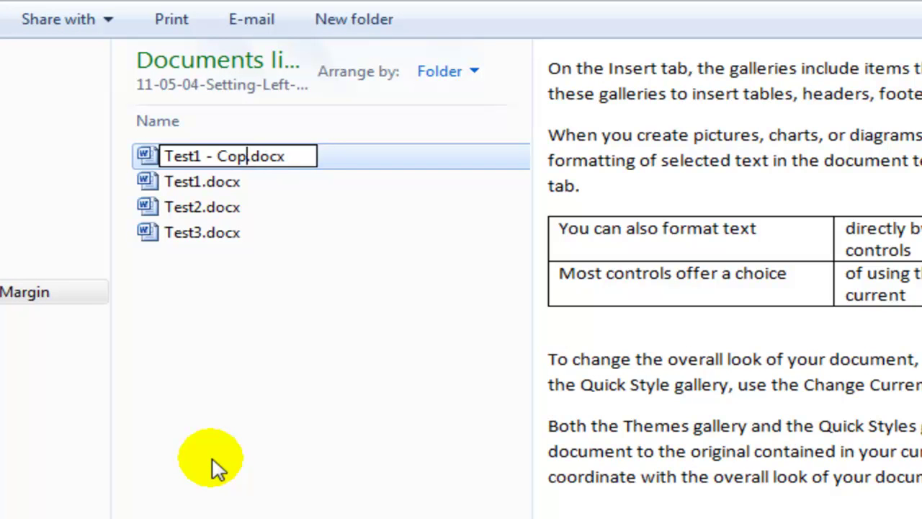
key(BackSpace)
key(BackSpace)
key(BackSpace)
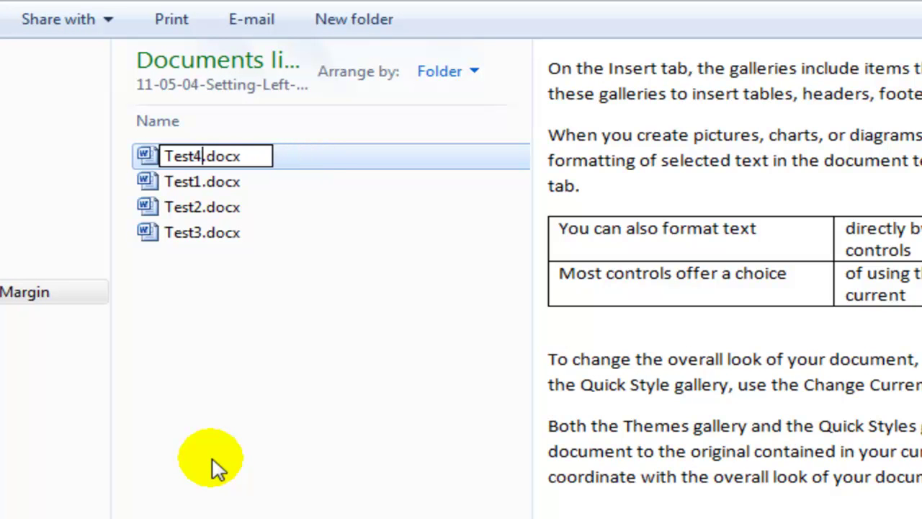
text(4)
key(Return)
click(180, 232)
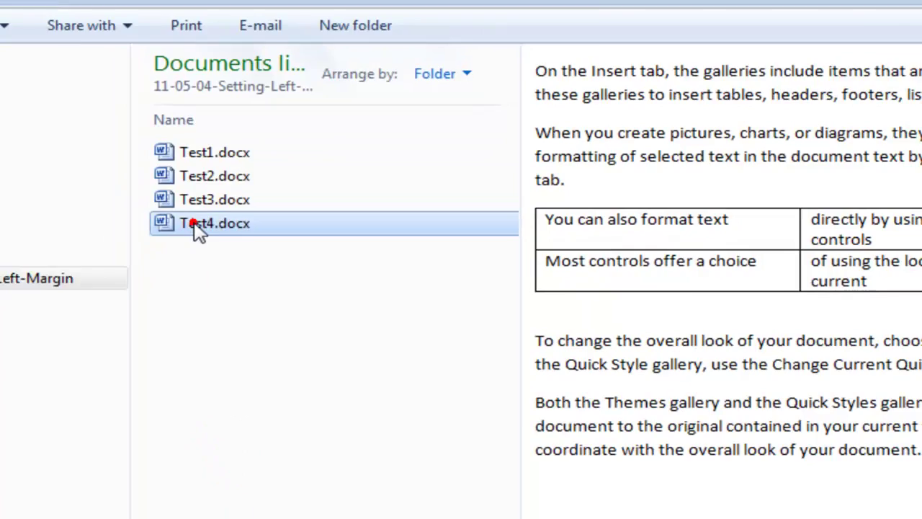
double_click(193, 224)
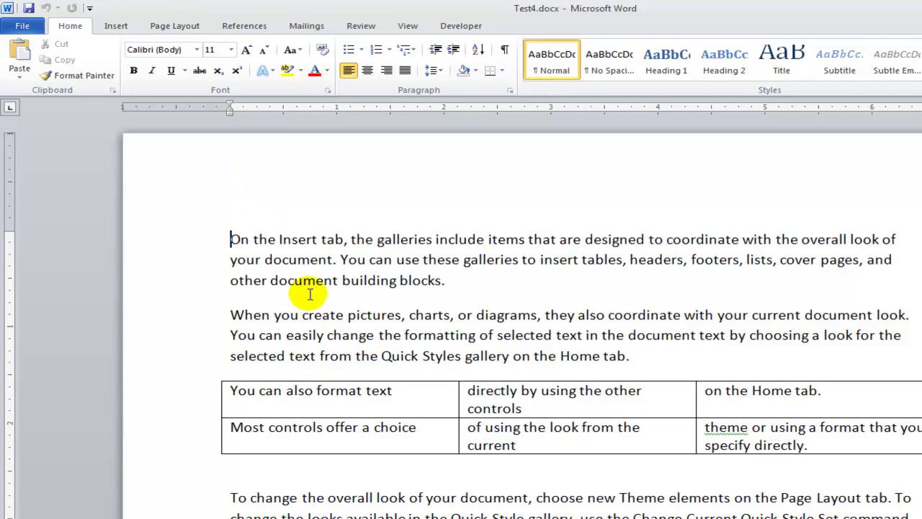
Set Test4's left page margin to 1.5 inches via Custom Margins, then close Word.
click(163, 25)
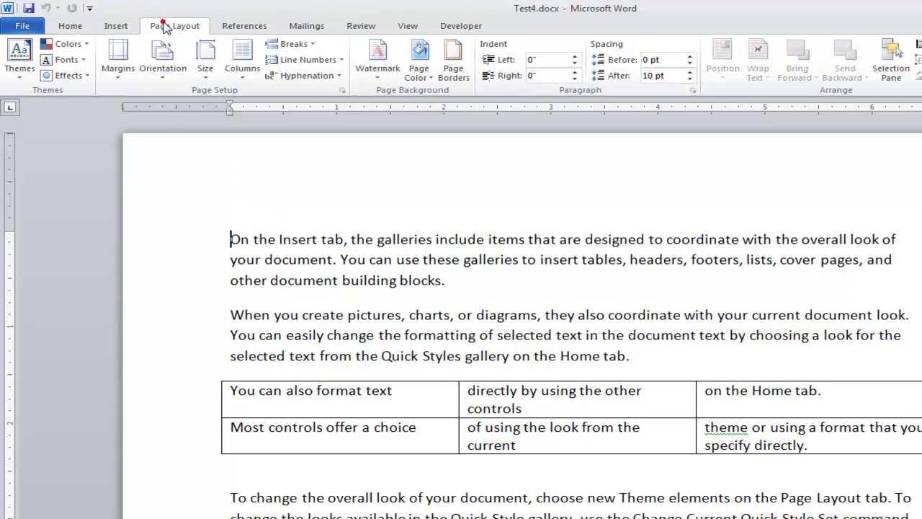
click(115, 72)
click(148, 398)
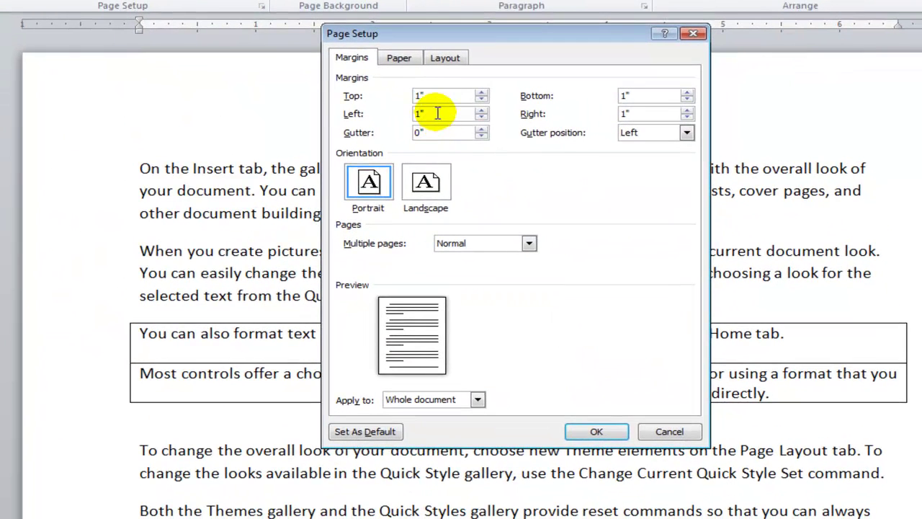
click(437, 113)
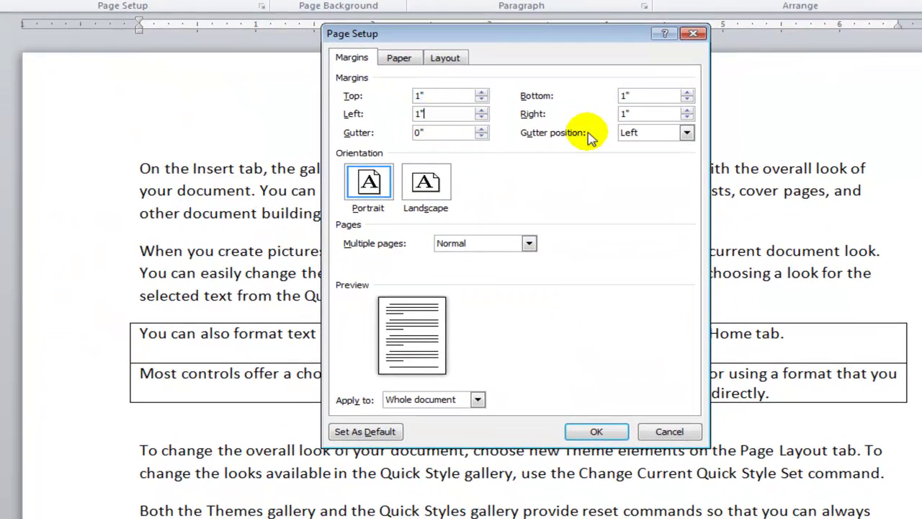
key(BackSpace)
key(BackSpace)
text(1)
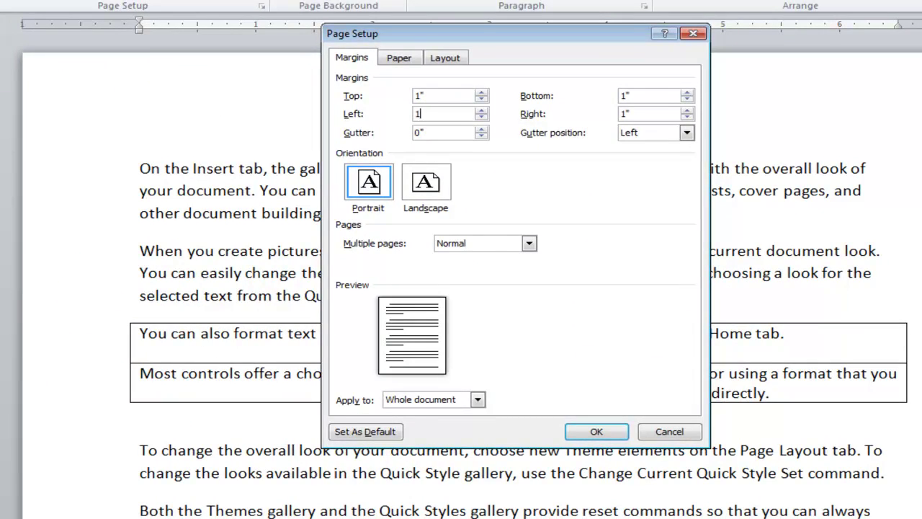
text(.5)
key(Return)
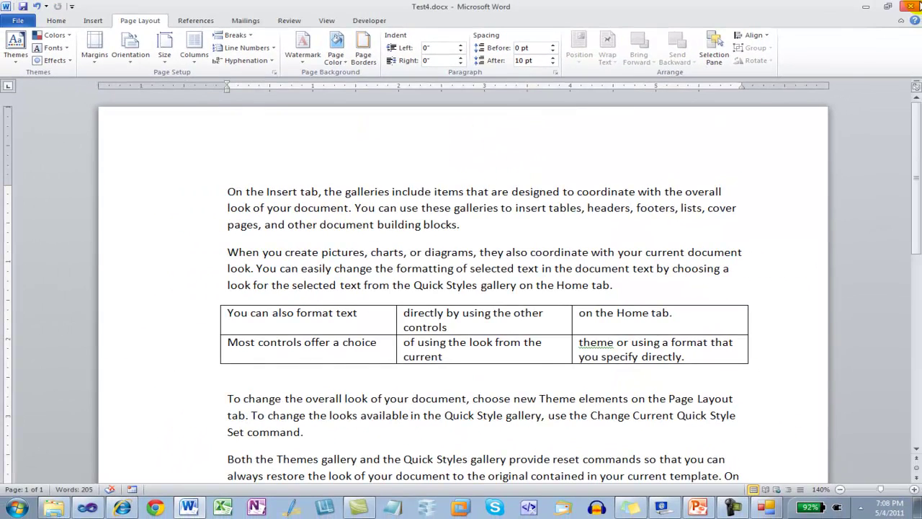
click(914, 9)
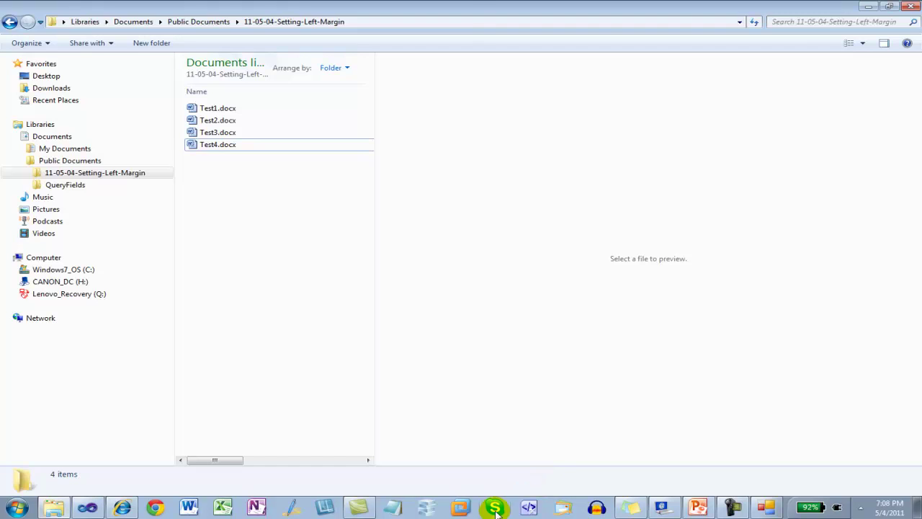
Apply the Markup Simplifier rsid and bookmark cleanup to Test1.docx through Test4.docx.
click(526, 508)
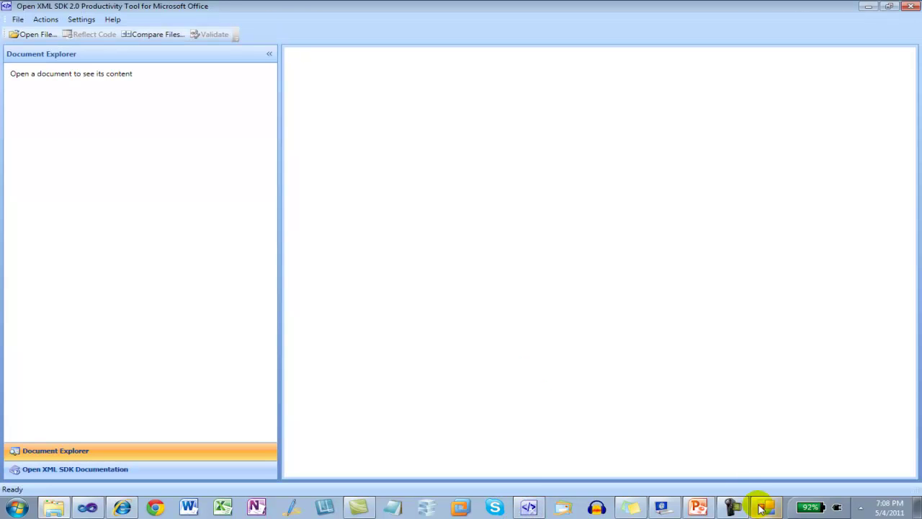
click(765, 508)
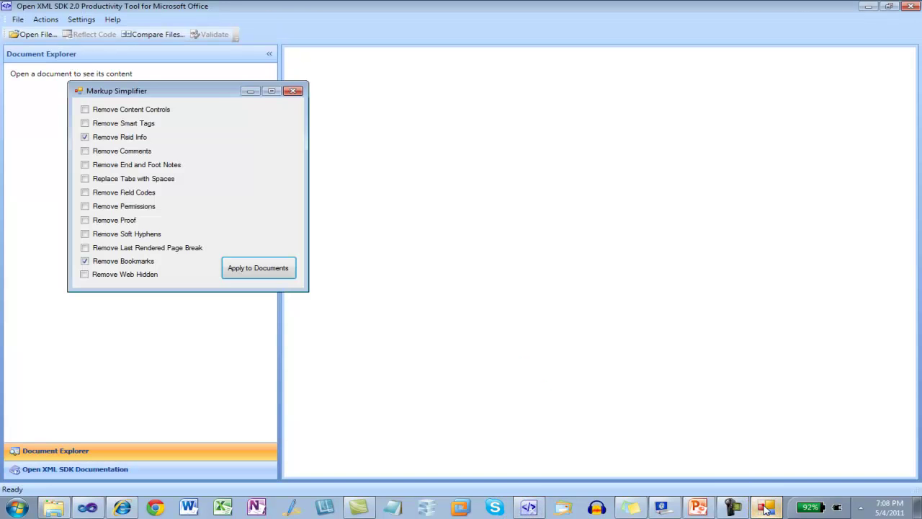
click(238, 267)
click(323, 208)
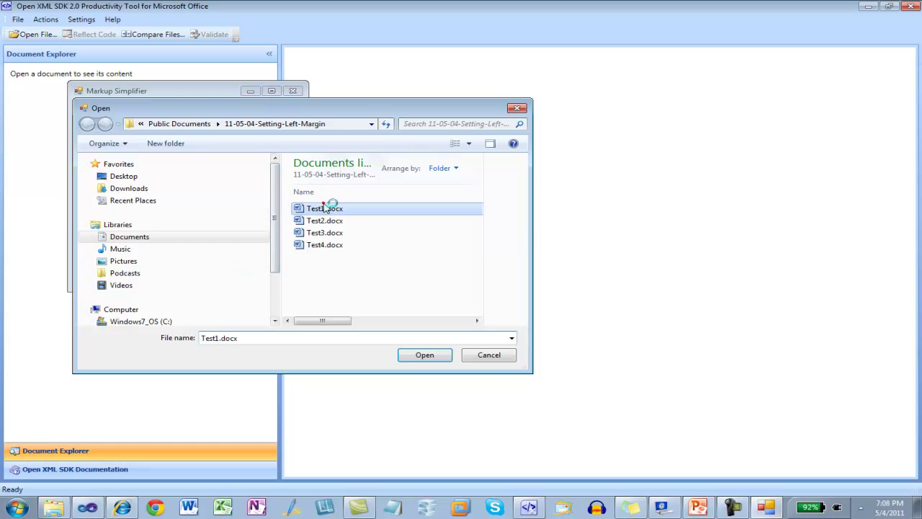
shift+click(338, 242)
click(424, 355)
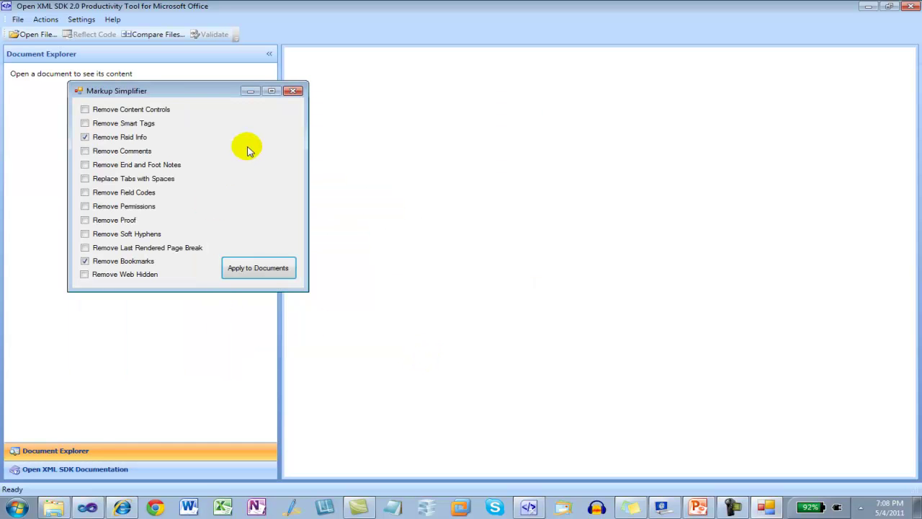
Compare Test1.docx as source against Test4.docx as target.
click(206, 371)
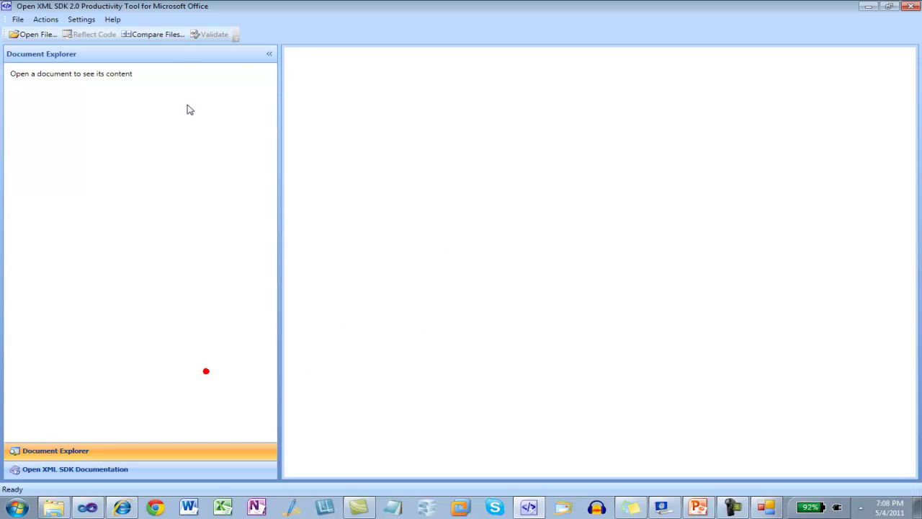
click(173, 36)
click(553, 234)
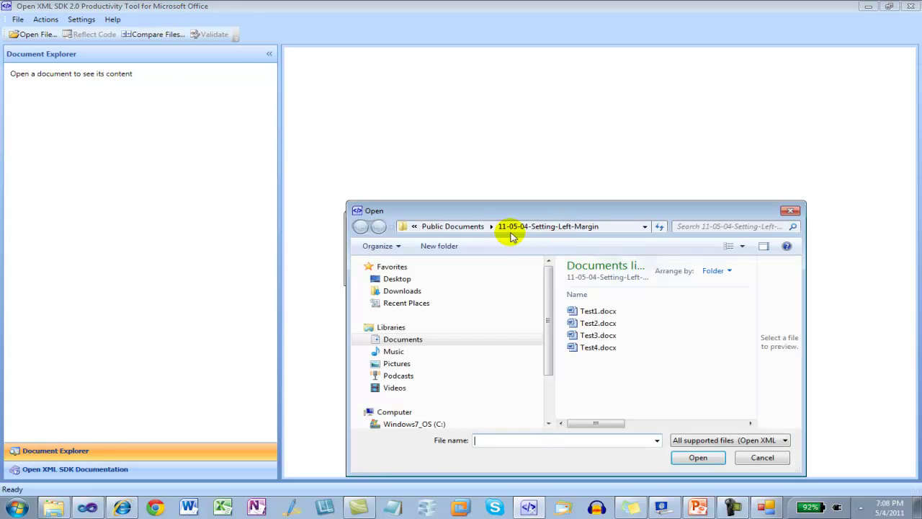
click(597, 310)
click(697, 457)
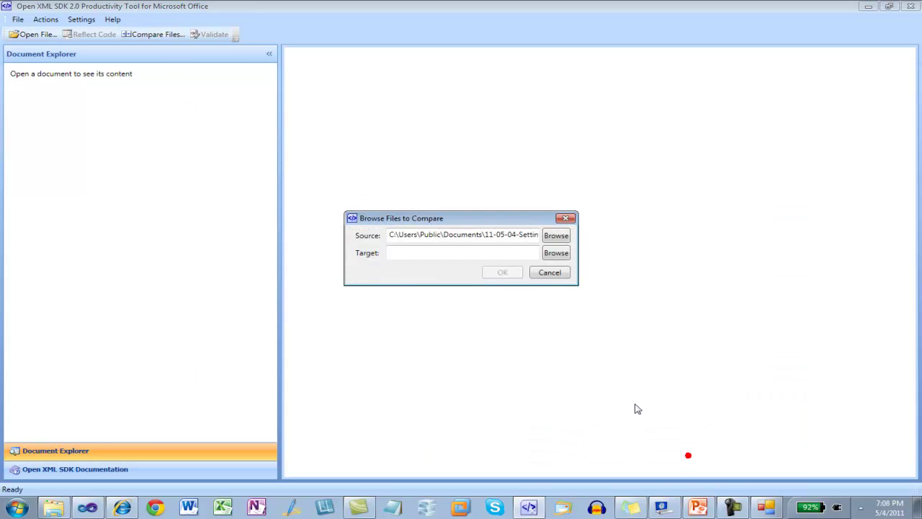
click(553, 253)
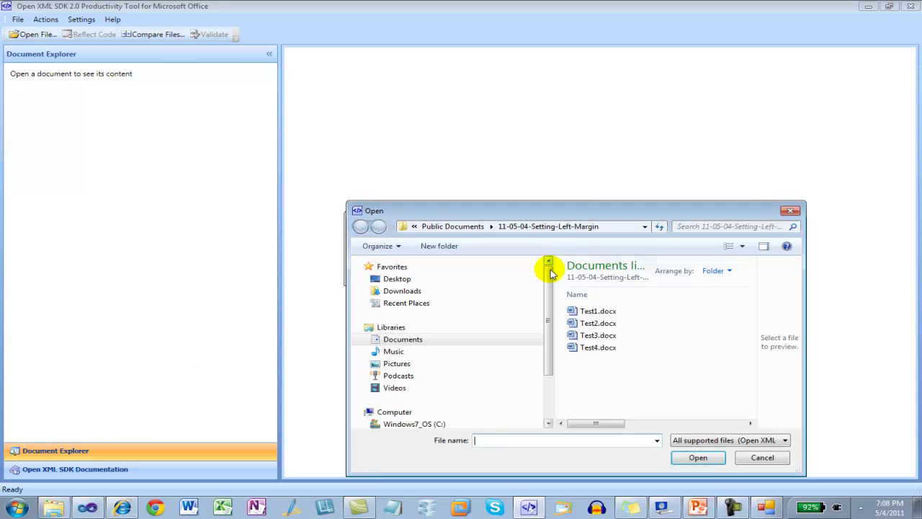
click(592, 349)
click(695, 456)
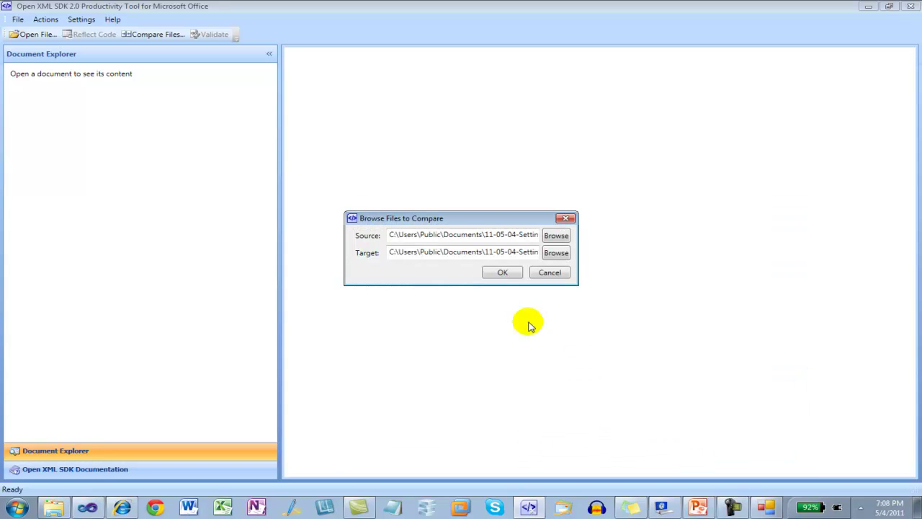
click(494, 273)
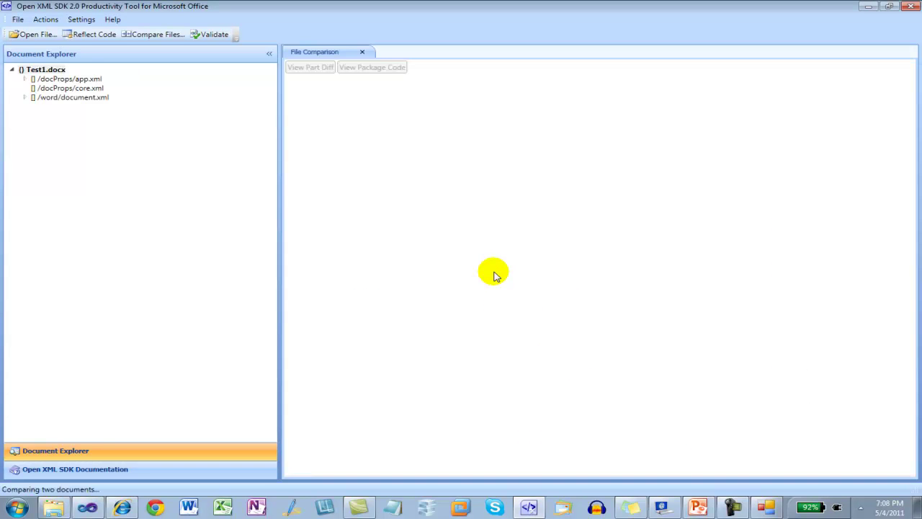
Diff Test1 and Test4 document.xml down to sectPr, showing left margin 2160 versus 1440.
click(407, 136)
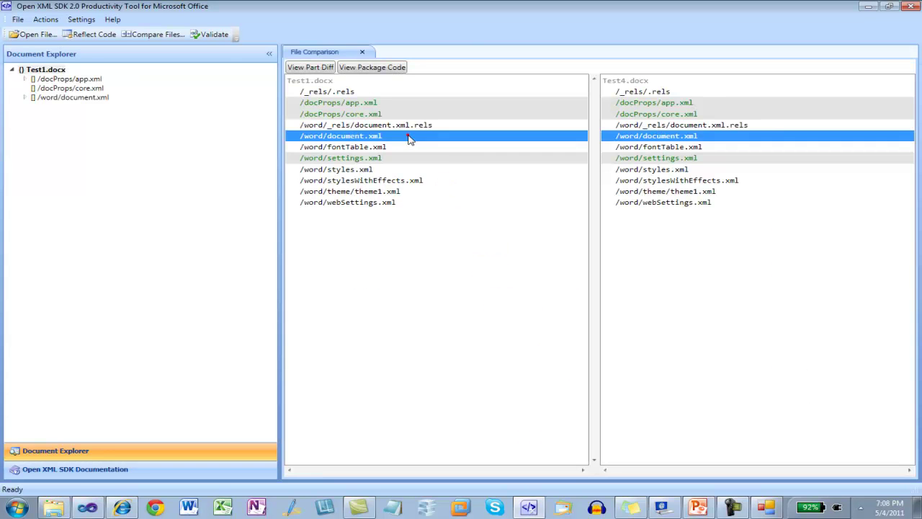
click(311, 67)
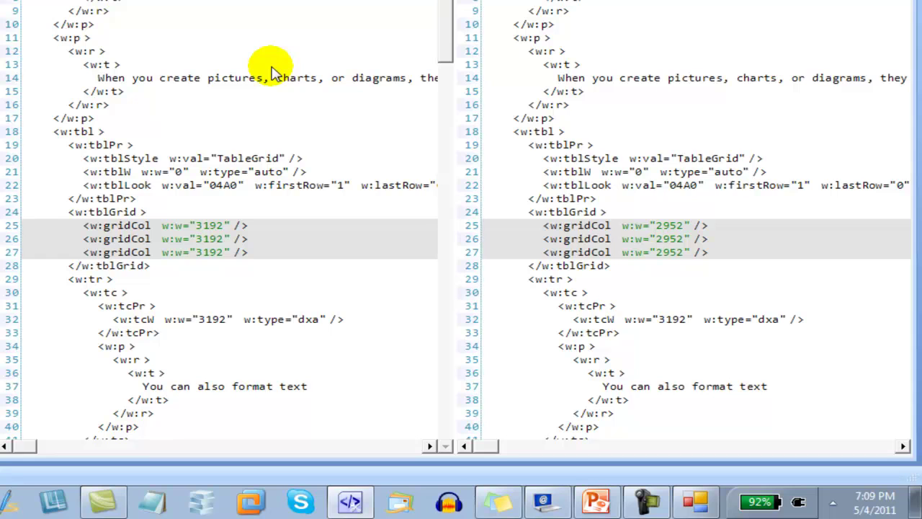
drag(445, 28, 442, 418)
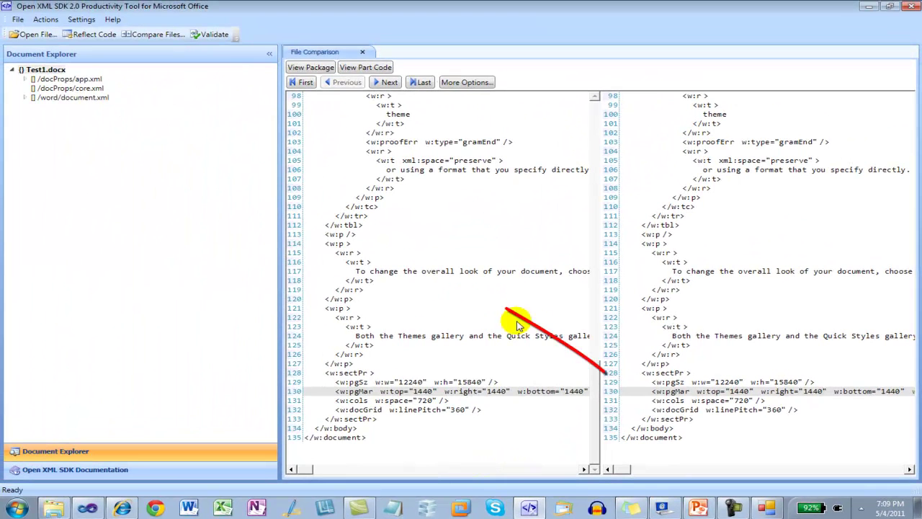
click(269, 55)
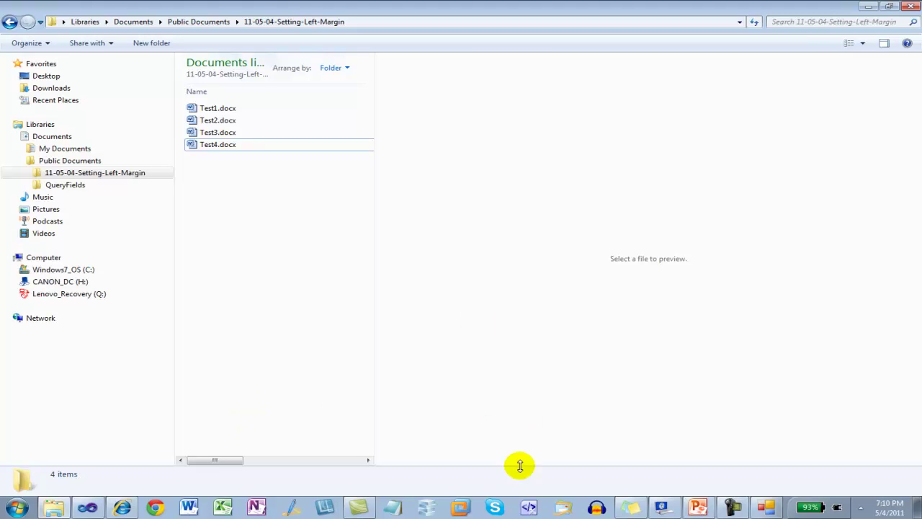
Preview Test3.docx in Explorer and load it into a fresh Open XML SDK Productivity Tool.
click(529, 504)
click(54, 507)
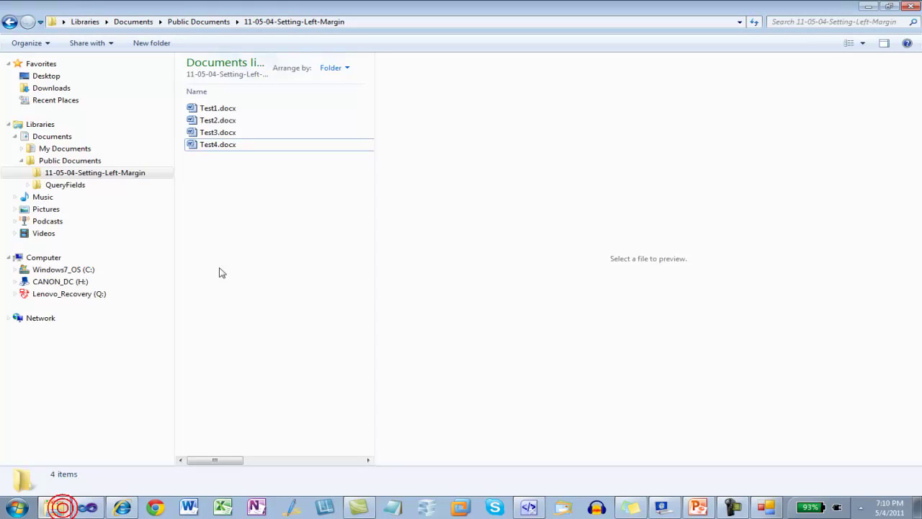
click(227, 187)
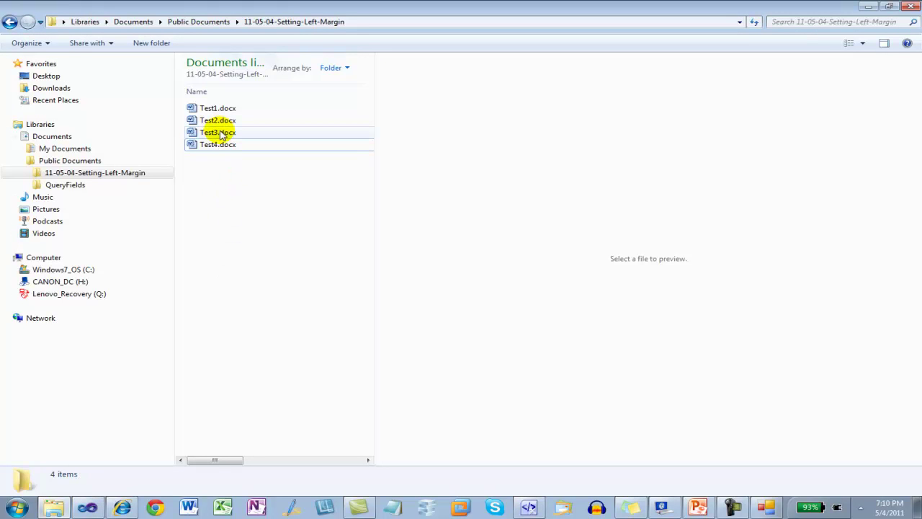
click(221, 134)
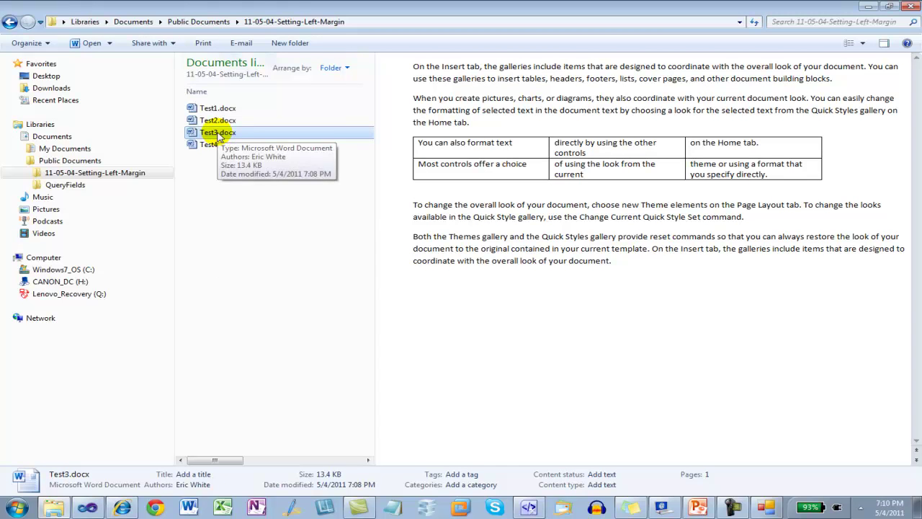
drag(222, 136, 156, 226)
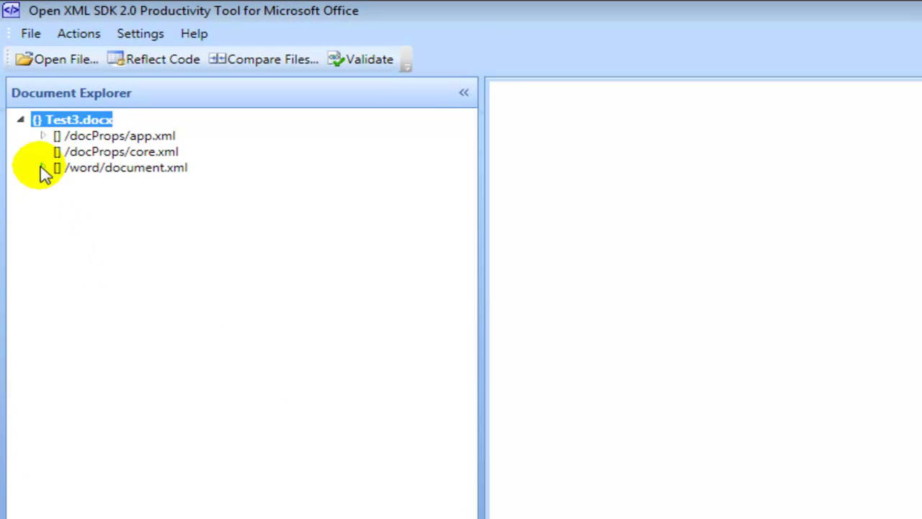
Expand Test3's first paragraph to its pPr and reflect its code, showing Indentation Left 720.
click(42, 169)
click(62, 278)
click(82, 295)
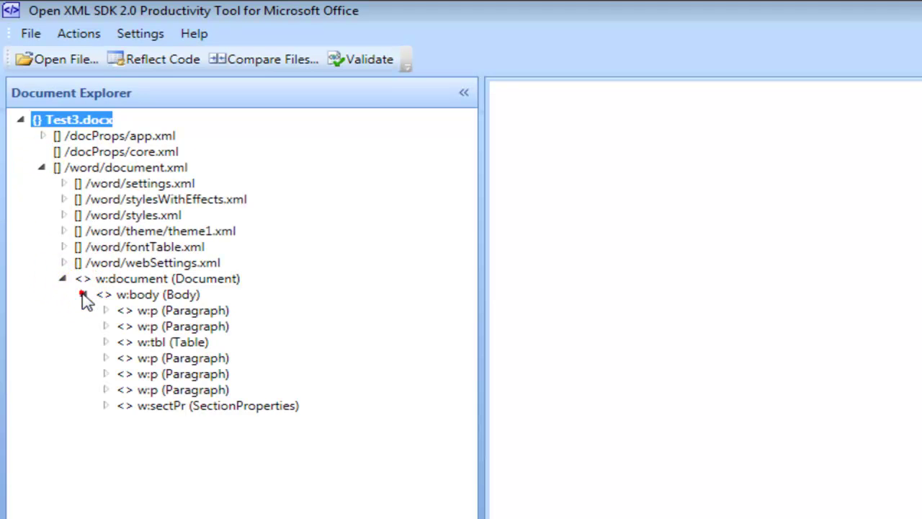
click(105, 310)
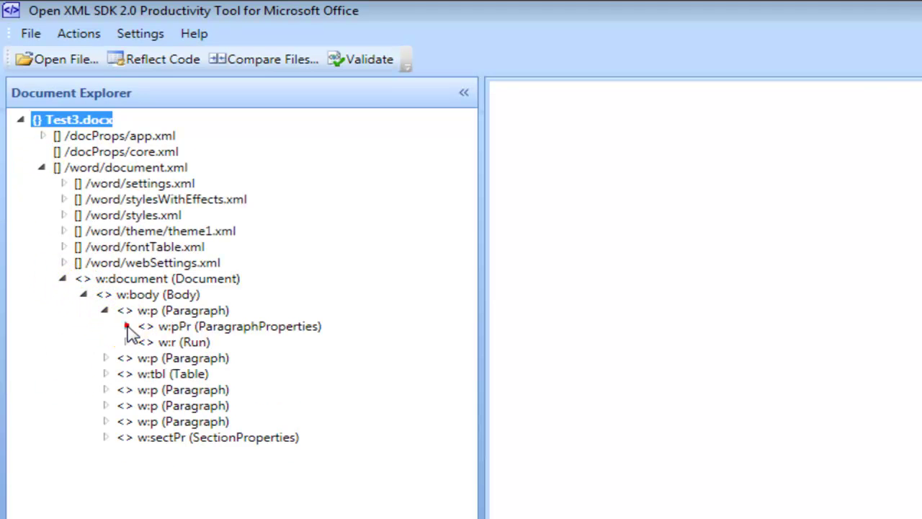
click(126, 326)
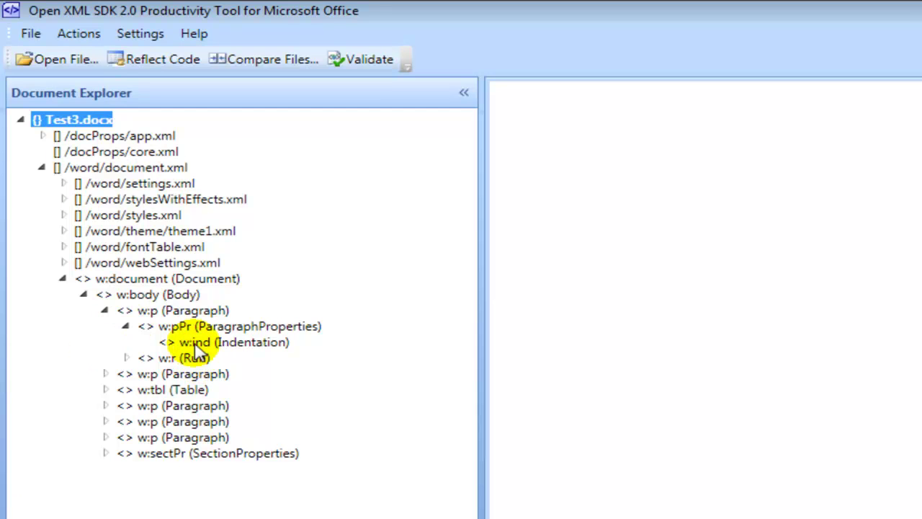
click(194, 310)
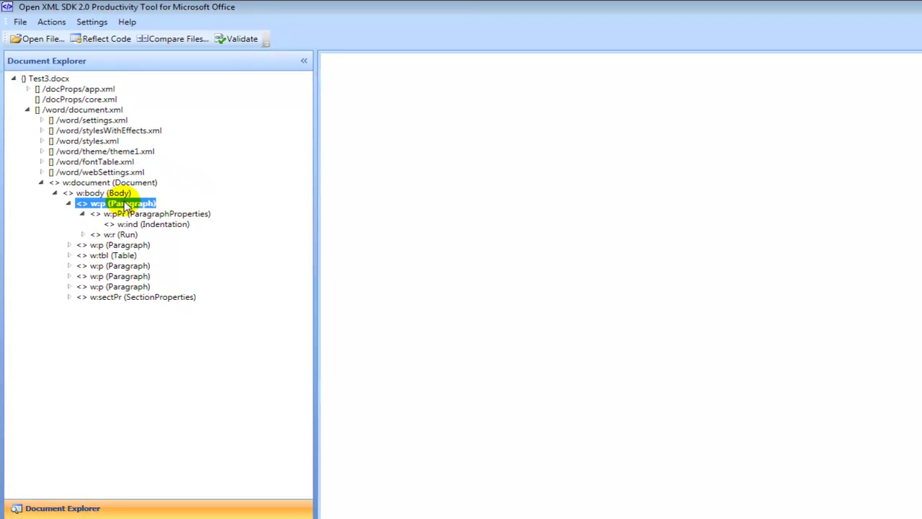
right_click(124, 205)
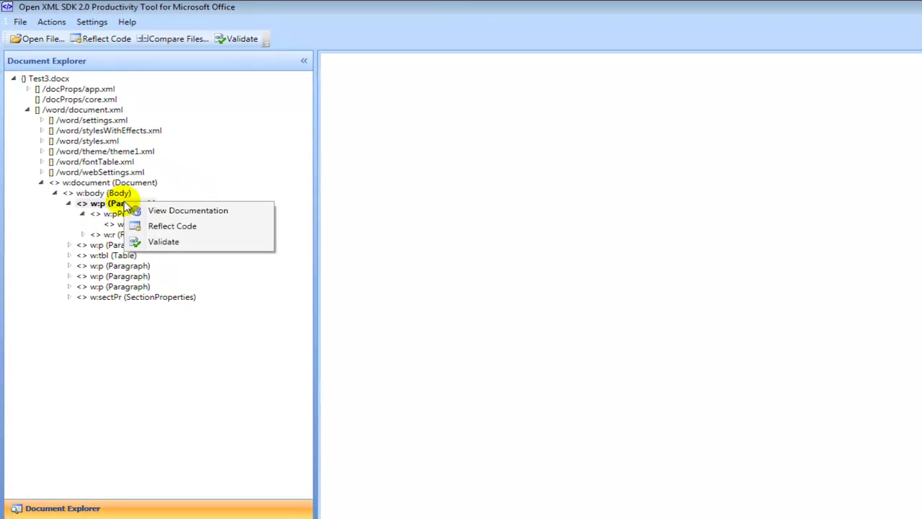
click(160, 225)
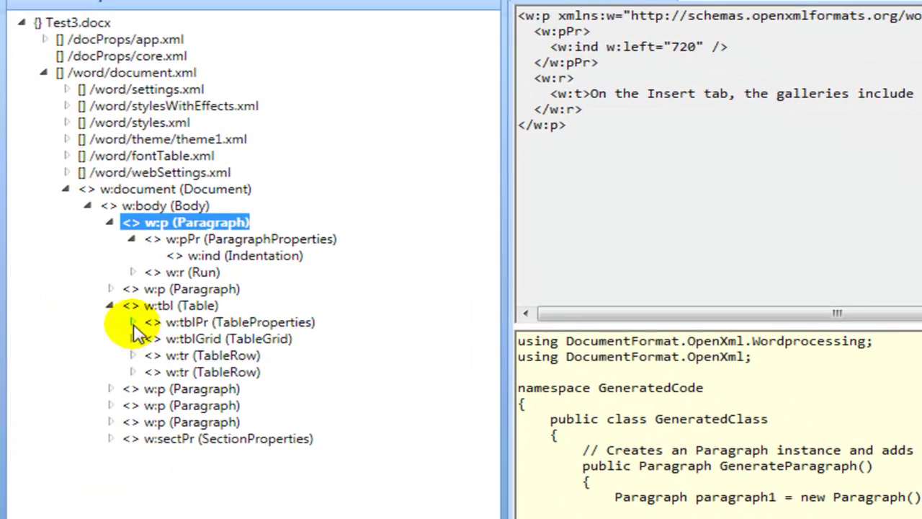
Show Test3's w:tblPr XML and TableProperties code, including tblInd 720 dxa.
click(132, 323)
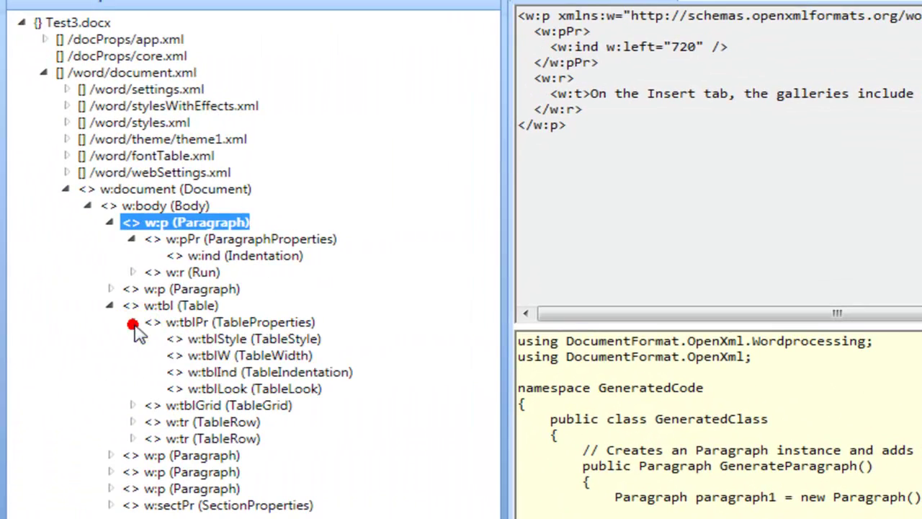
click(212, 326)
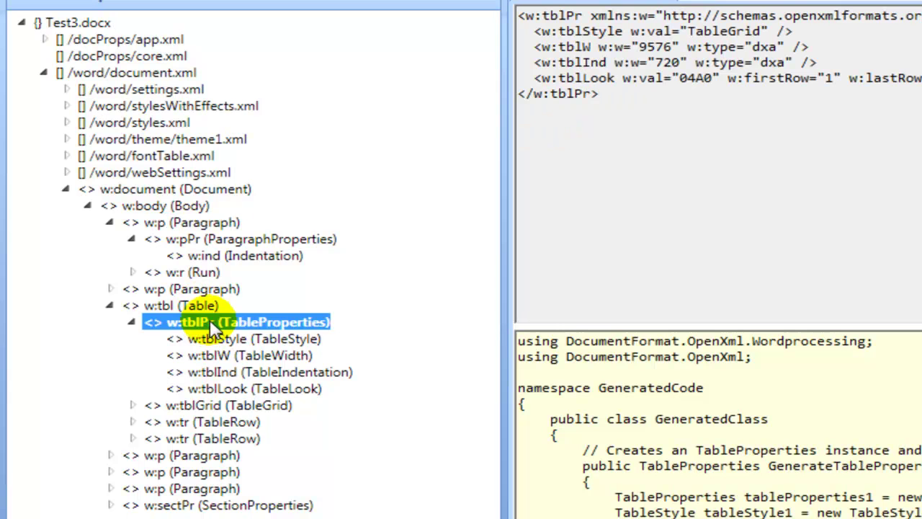